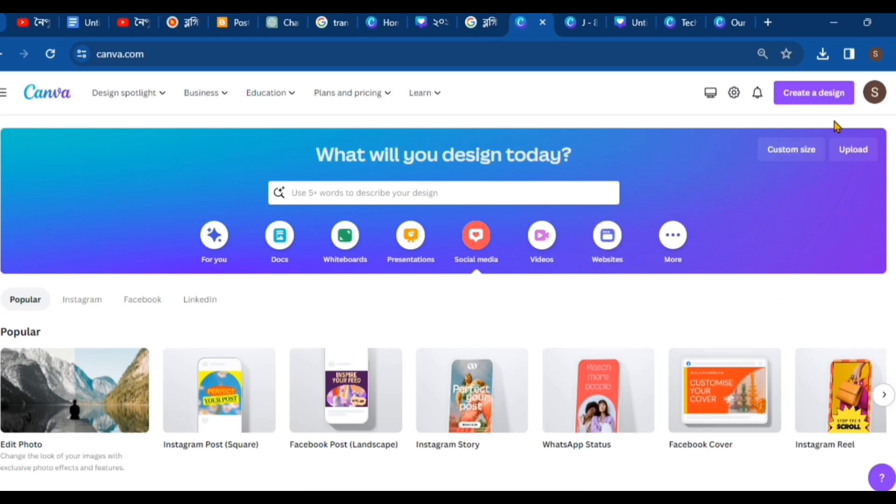
left_click(818, 96)
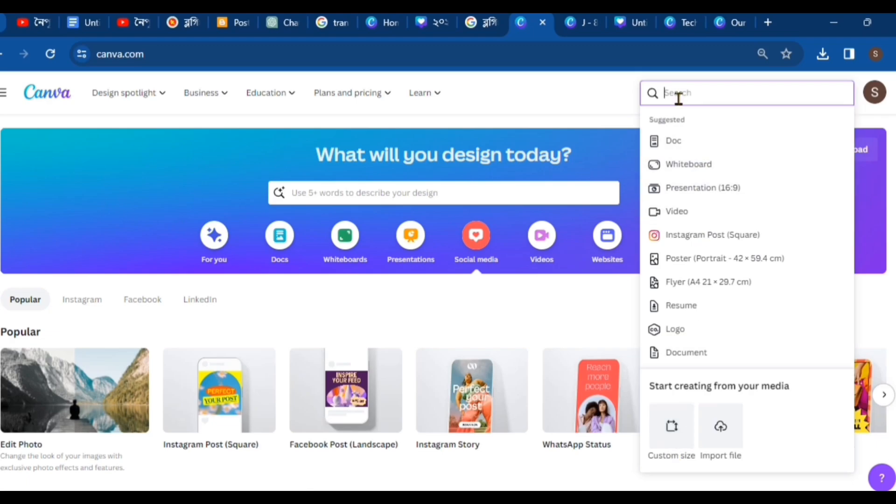
left_click(673, 426)
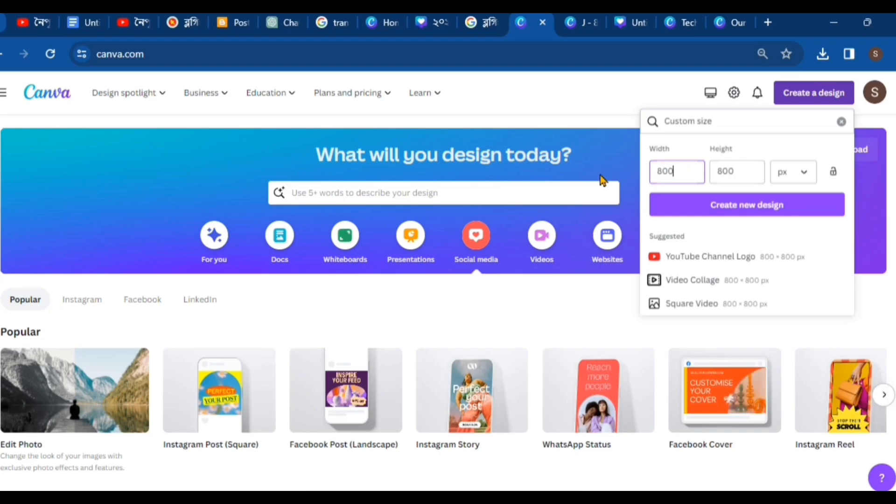
double_click(655, 164)
left_click_drag(655, 164, 666, 179)
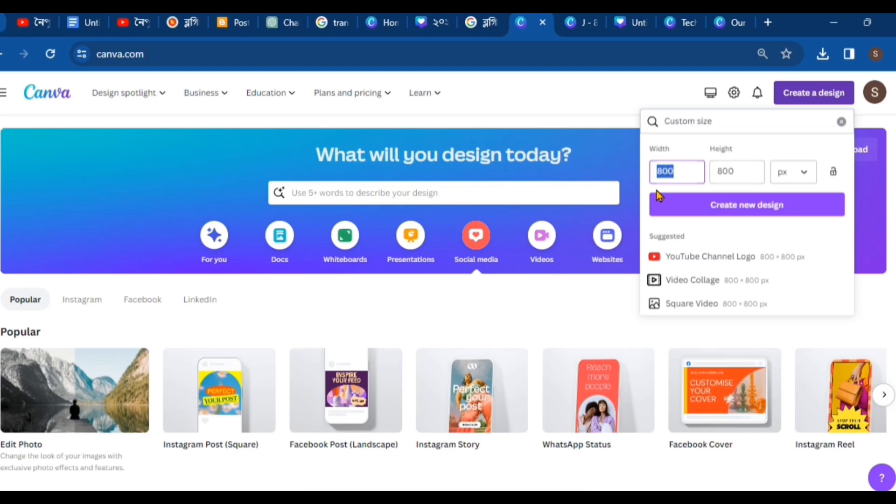
type("1280")
key("Tab")
type("760")
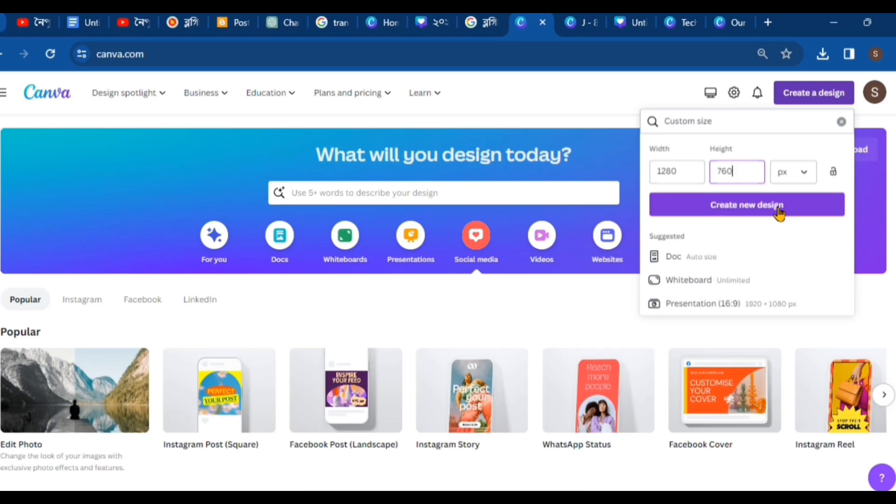
left_click(810, 99)
Search the design types for "youtube" and create a blank YouTube Thumbnail design.
left_click(808, 97)
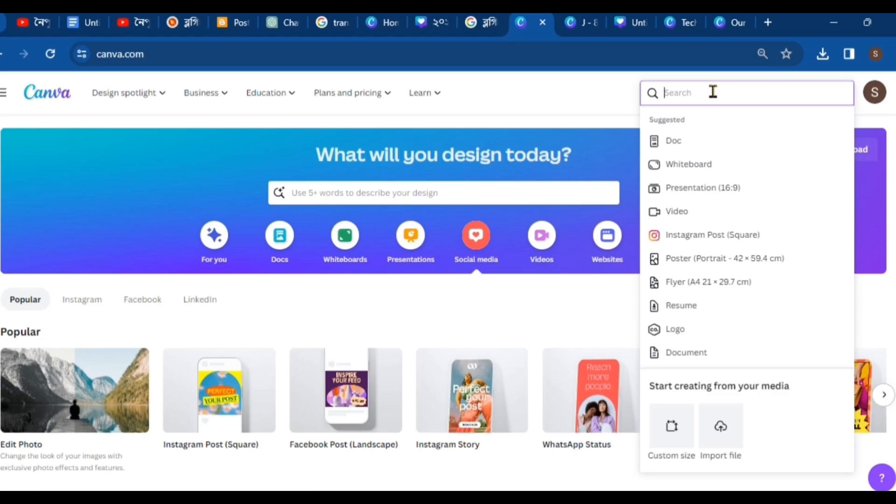
type("you")
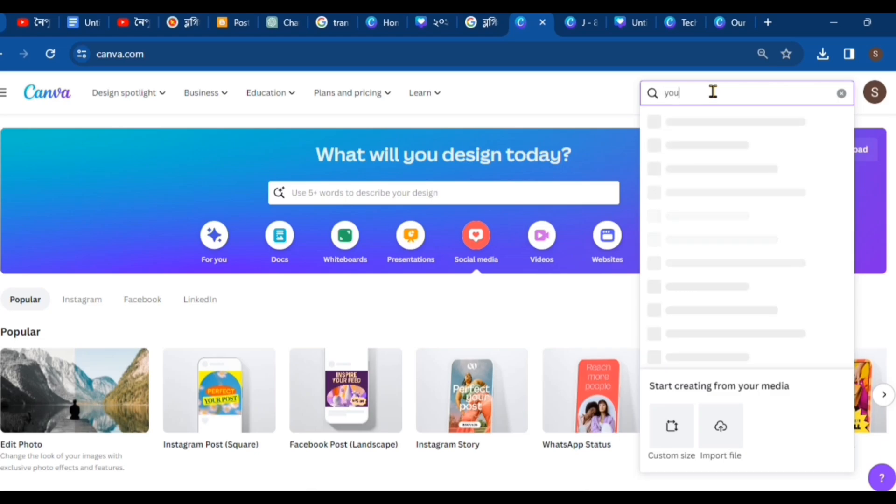
type("tube")
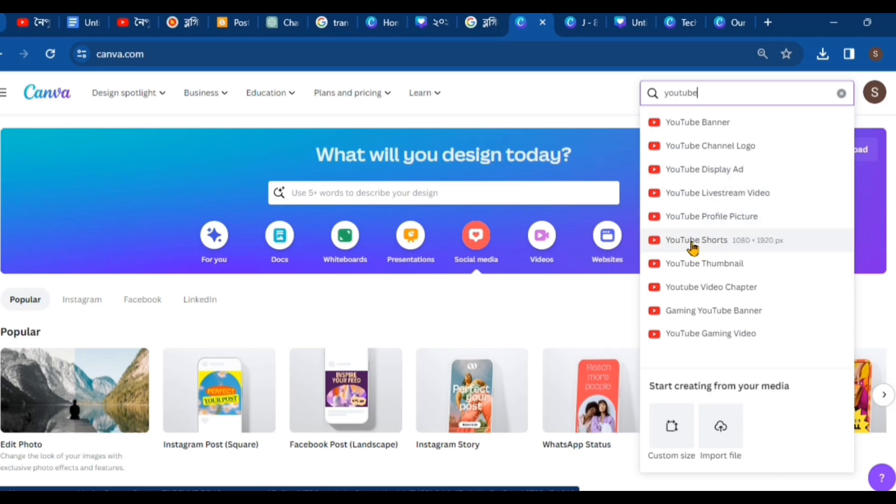
left_click(736, 264)
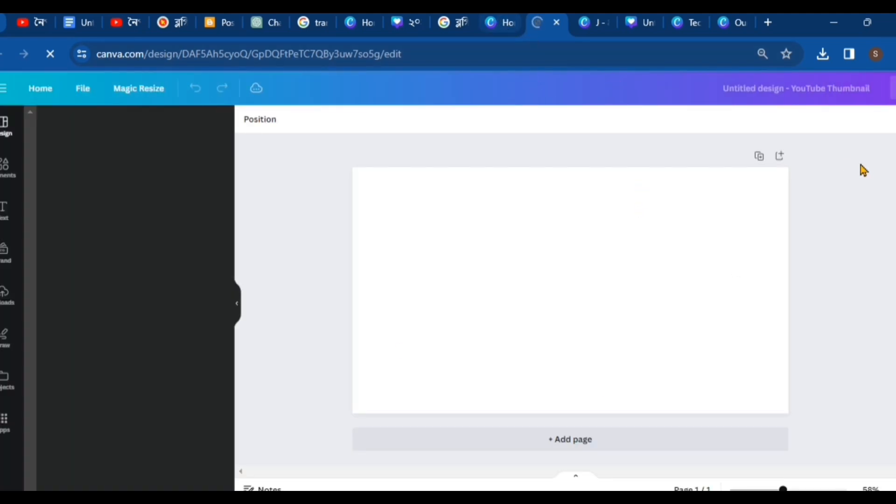
Return to the home page tab and search the design types for Facebook formats.
left_click(485, 20)
left_click_drag(710, 94, 610, 102)
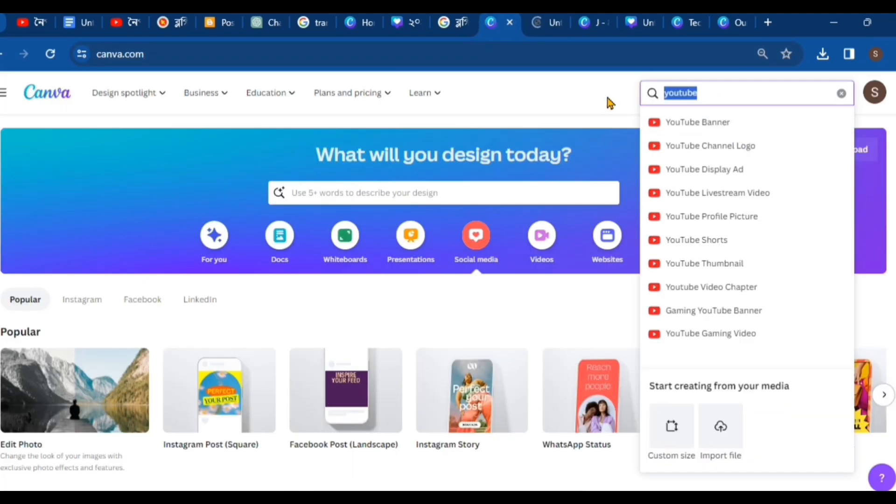
double_click(671, 96)
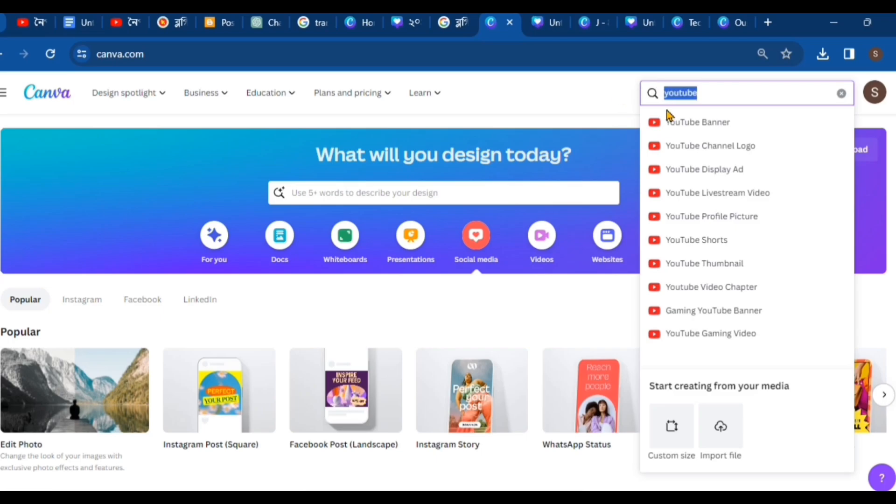
type("fe")
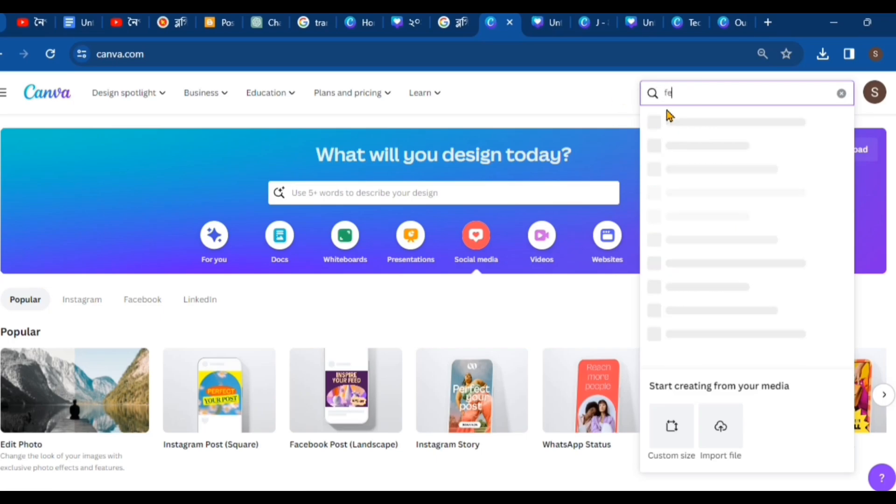
key("BackSpace")
type("acebook")
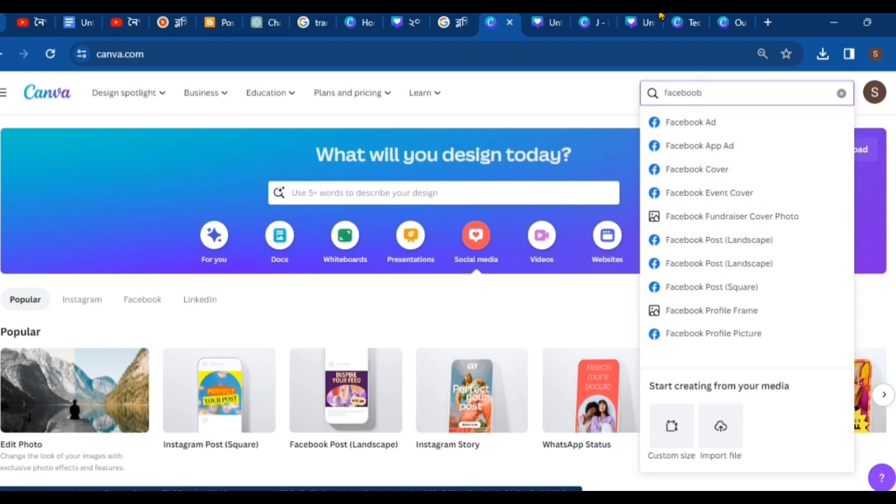
Switch back to the YouTube Thumbnail design and apply the yellow brick "Create Thumbnail For Free" template.
left_click(542, 26)
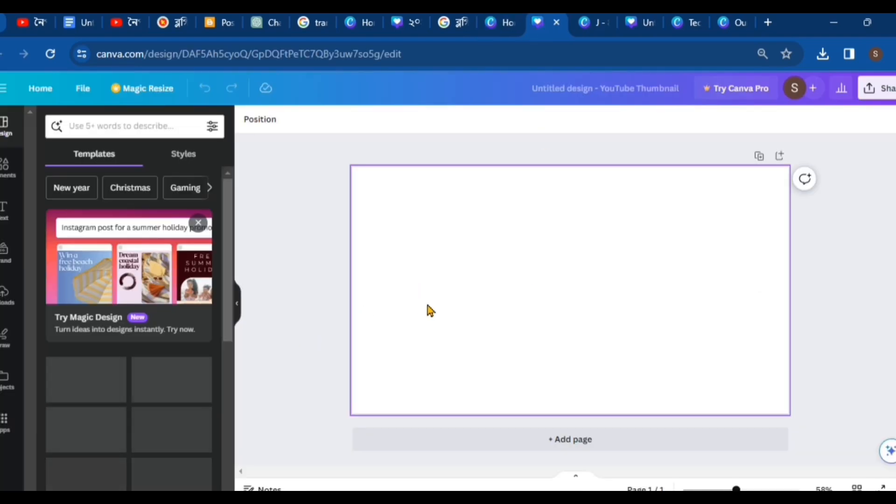
scroll(112, 298, "down", 5)
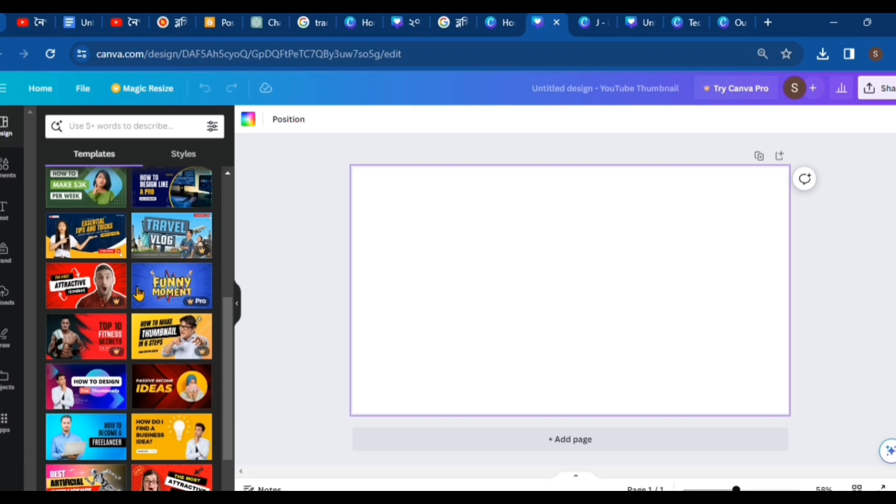
scroll(158, 385, "up", 5)
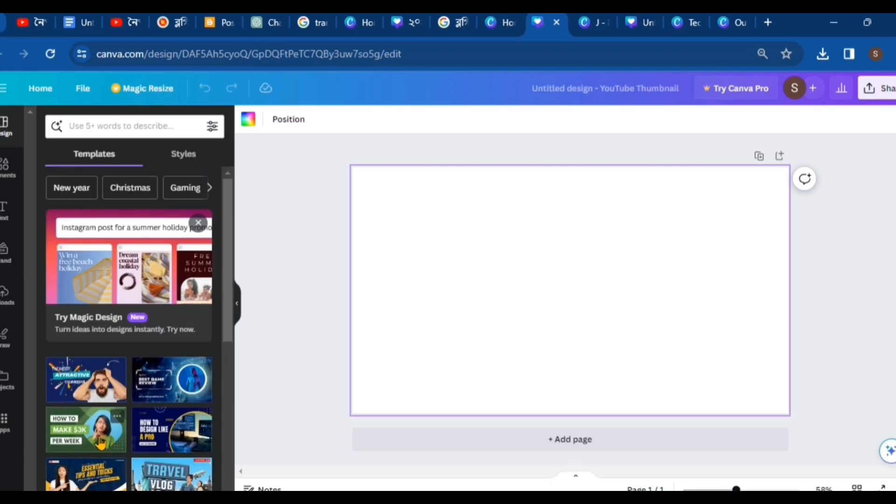
scroll(91, 408, "down", 5)
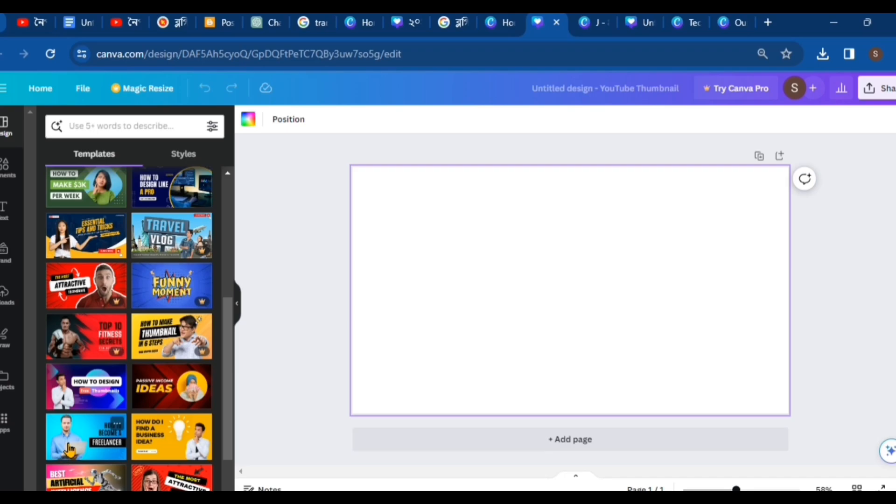
scroll(70, 451, "down", 2)
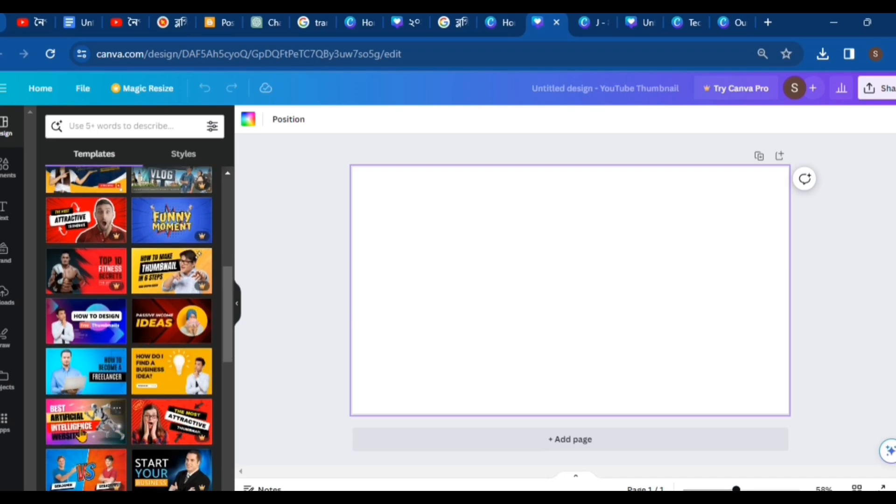
scroll(77, 436, "down", 5)
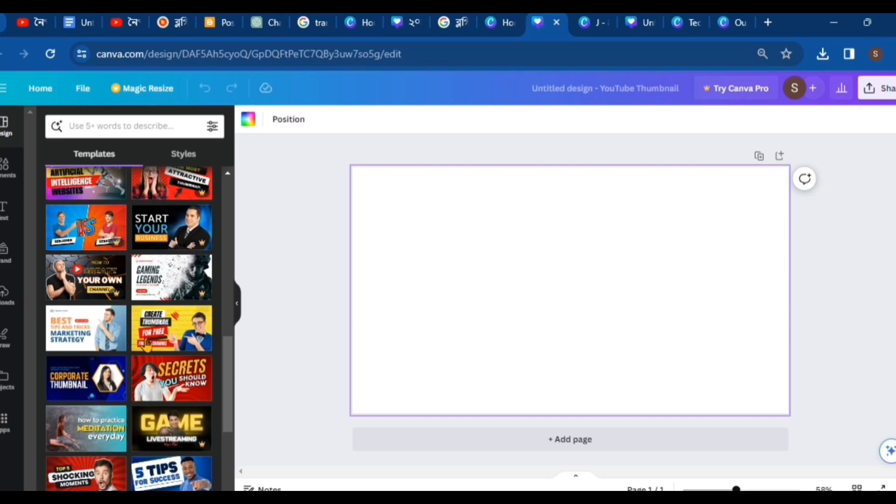
left_click(163, 346)
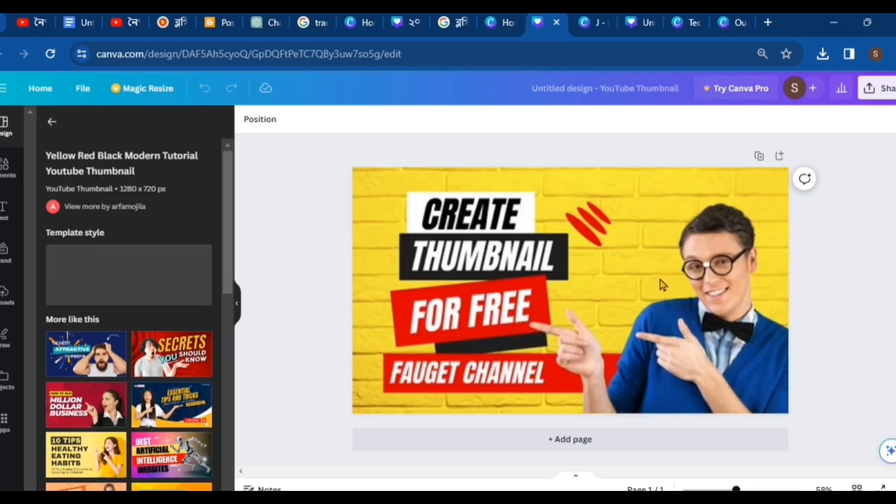
Replace the "CREATE" heading in the thumbnail with "TECH".
left_click(567, 243)
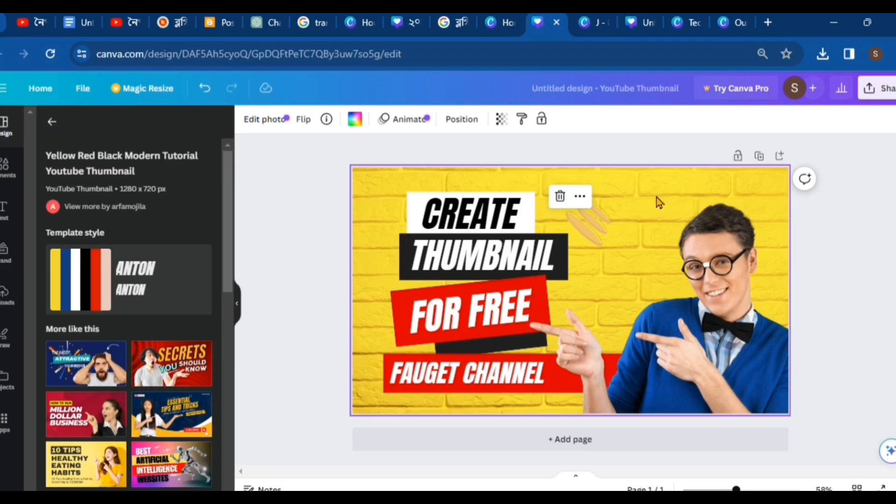
left_click(465, 219)
left_click(462, 215)
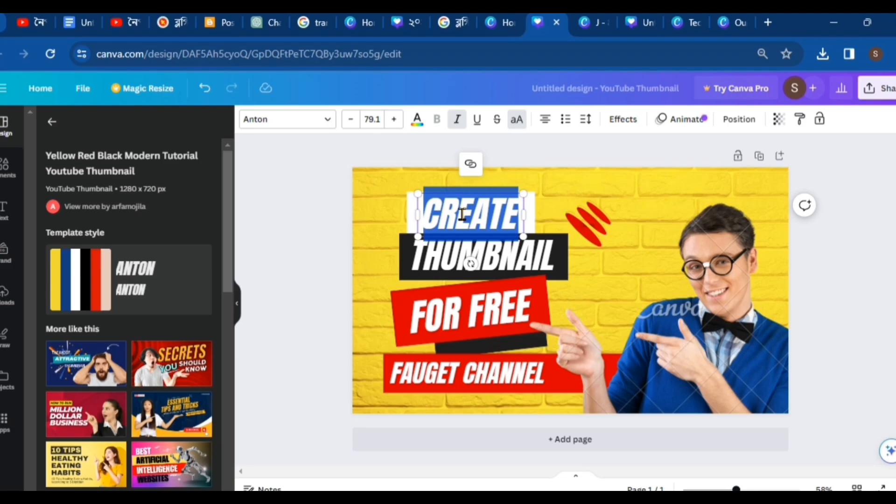
type("TECH")
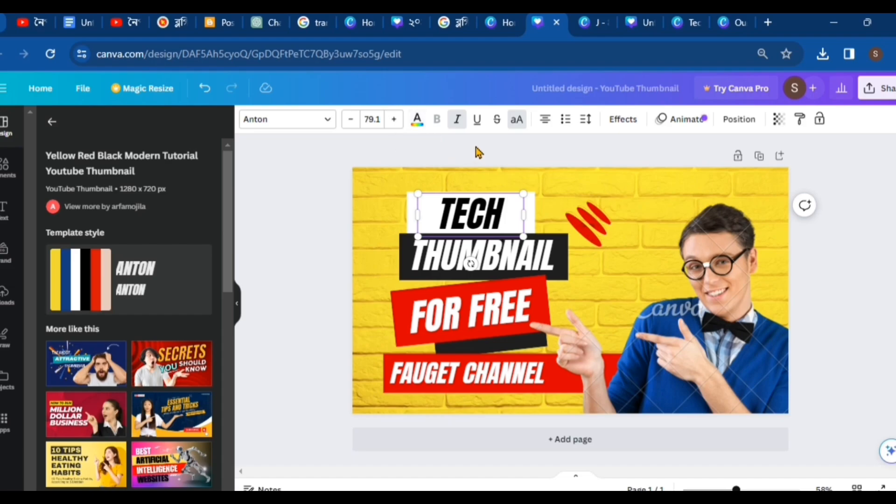
key("Escape")
Try blue, black, white, grey and yellow on the TECH text and settle on bright red from the default solid colors.
left_click(417, 119)
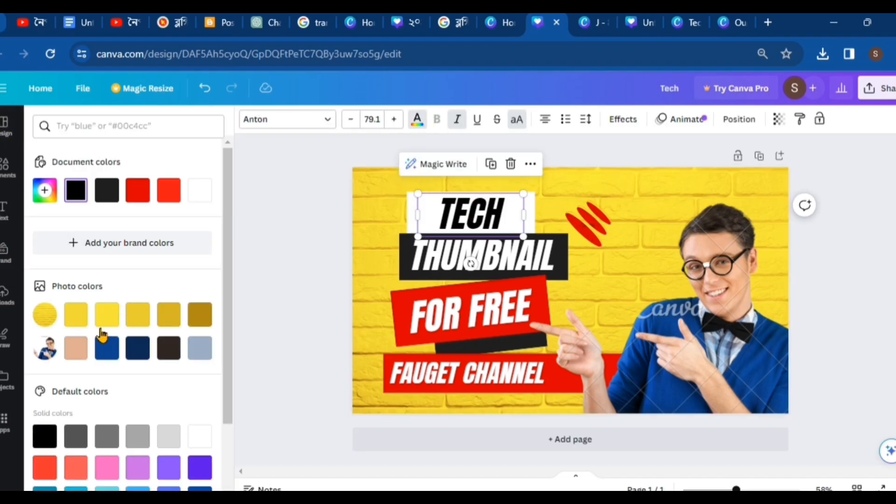
left_click(109, 354)
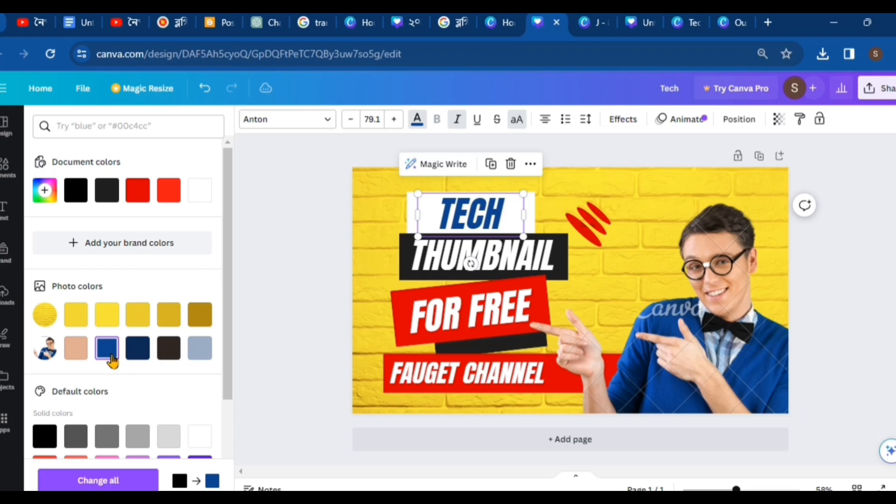
left_click(44, 437)
left_click(194, 443)
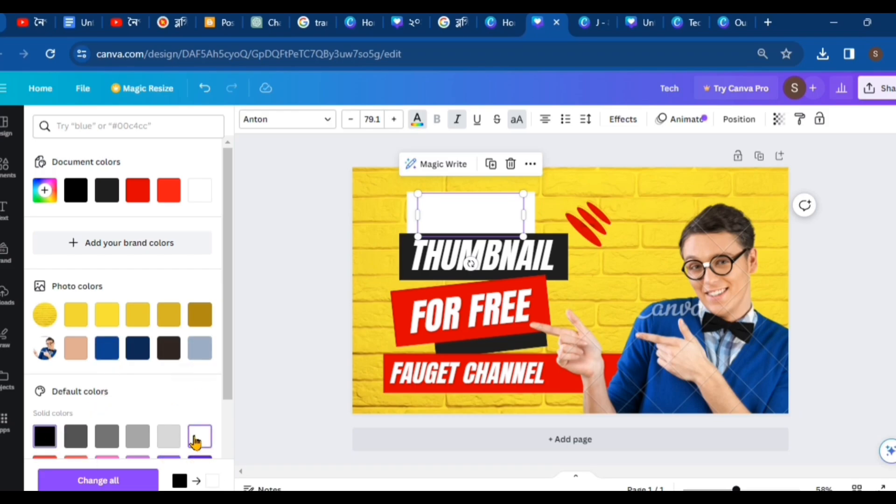
left_click(166, 444)
left_click(141, 441)
scroll(141, 406, "down", 3)
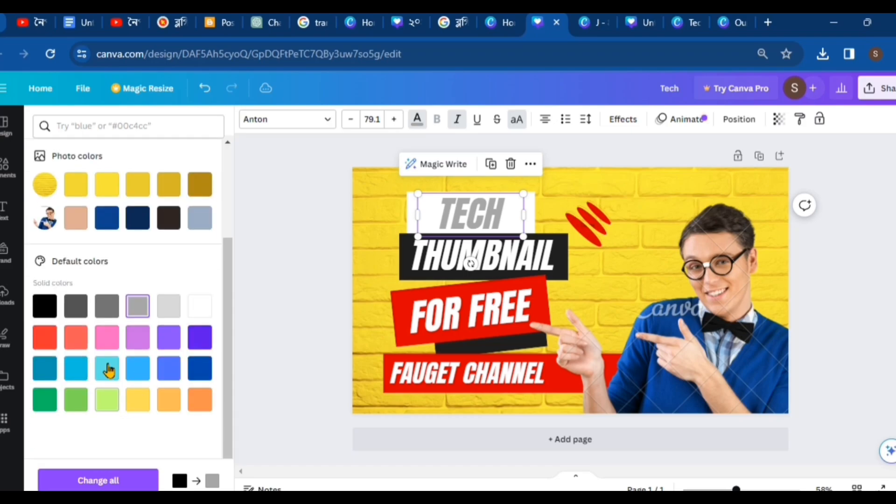
left_click(137, 405)
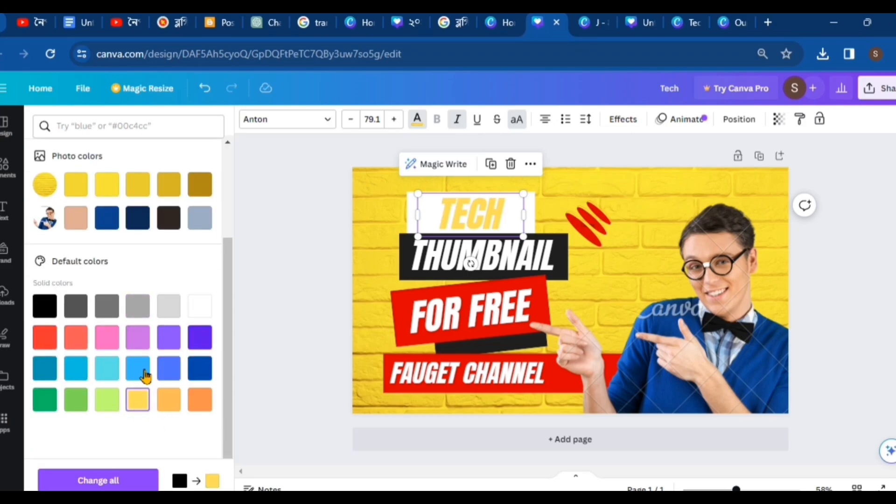
left_click(45, 337)
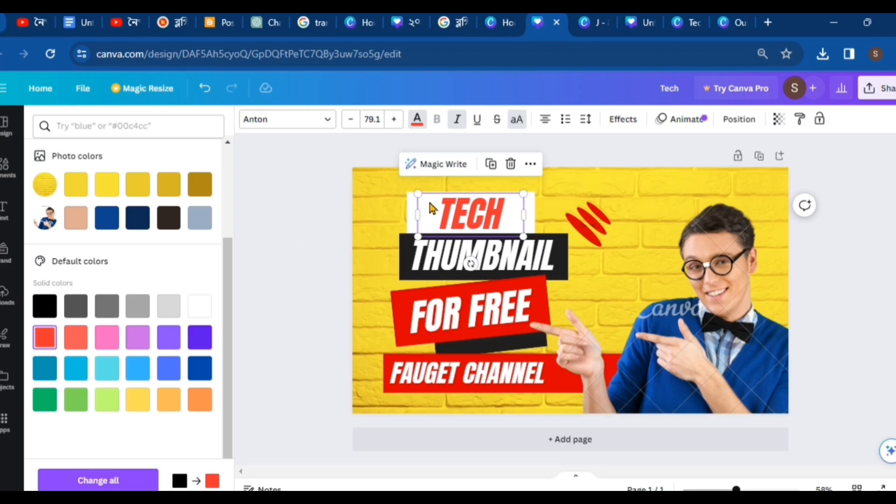
Try the Horizon font on the TECH text and undo the font change.
left_click(330, 124)
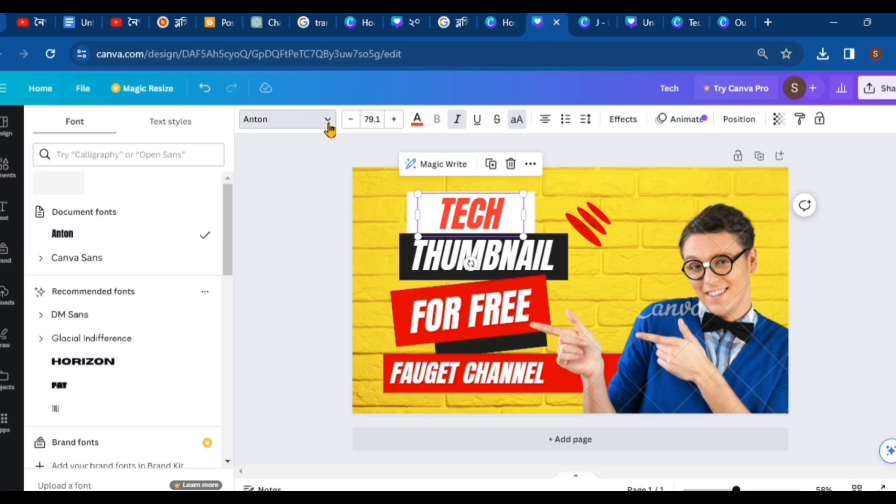
left_click(100, 369)
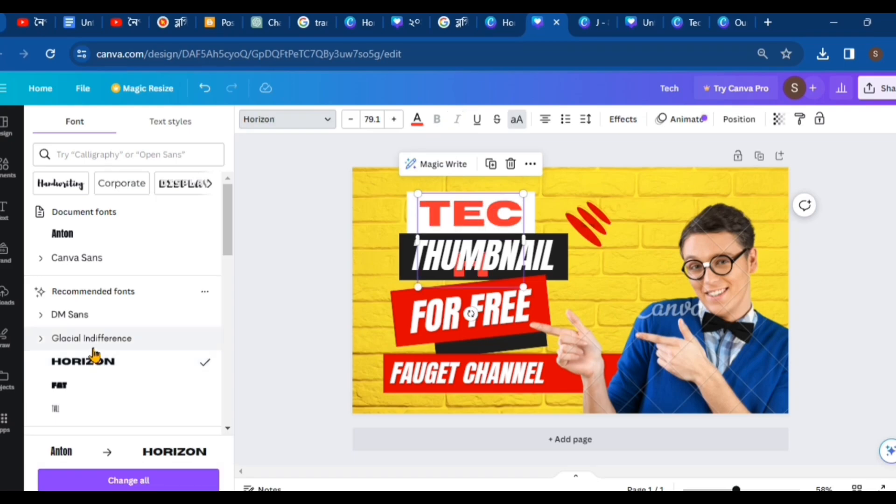
key("ctrl+z")
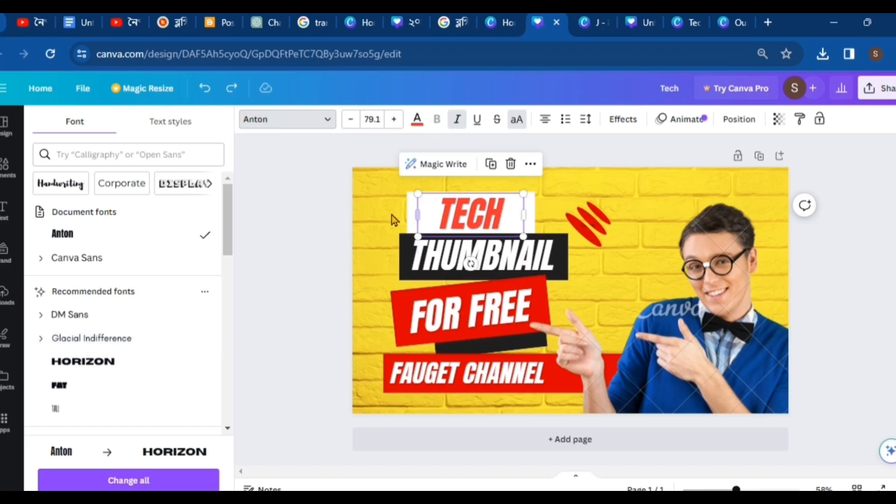
left_click(321, 228)
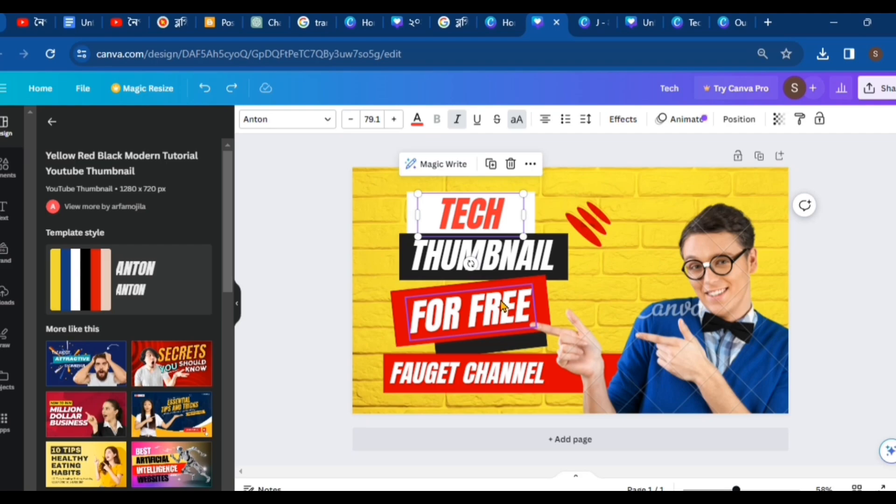
Remove the photo of the pointing man in glasses from the thumbnail.
left_click(485, 375)
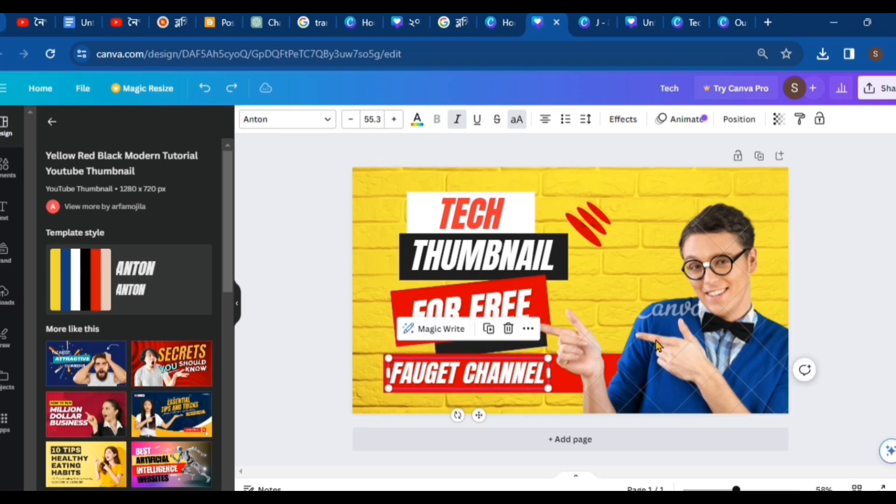
left_click(691, 342)
left_click_drag(691, 343, 603, 322)
left_click(674, 159)
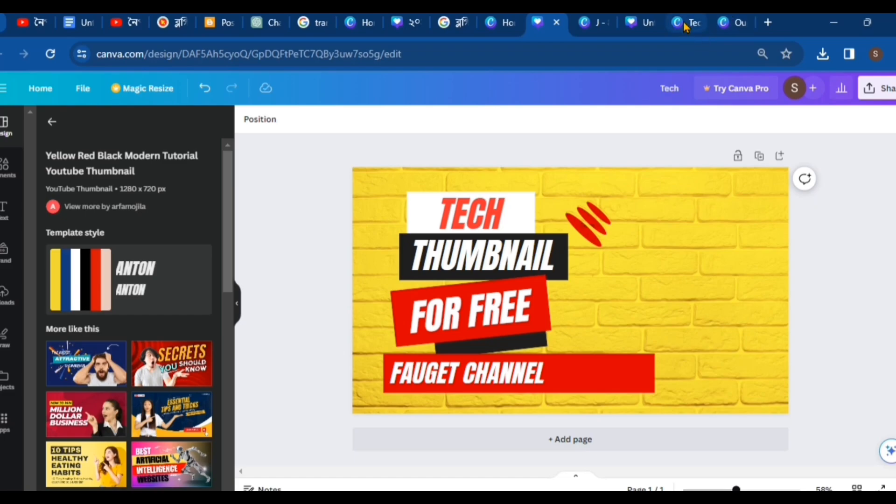
Open a new browser tab and search Google Images for "man png".
left_click(768, 22)
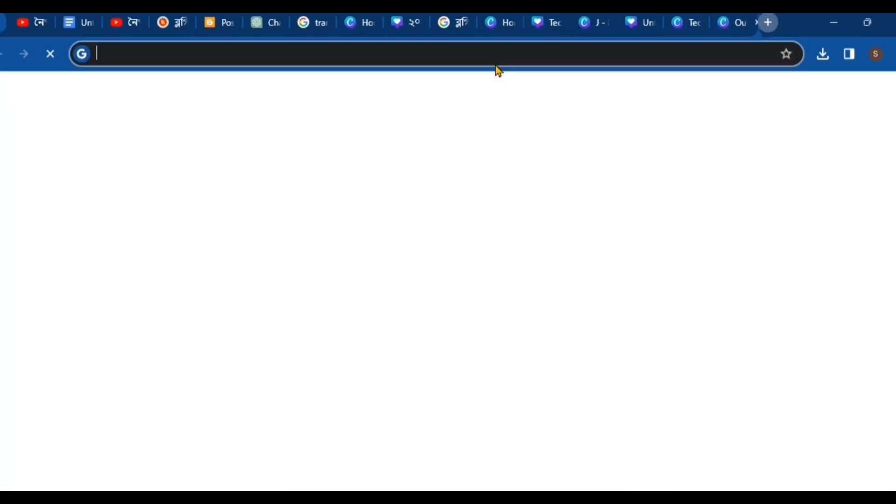
type("in")
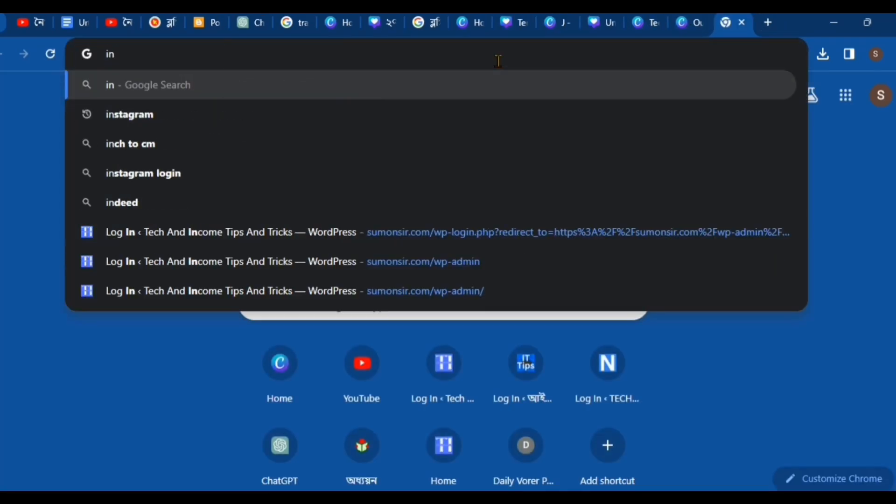
key("BackSpace")
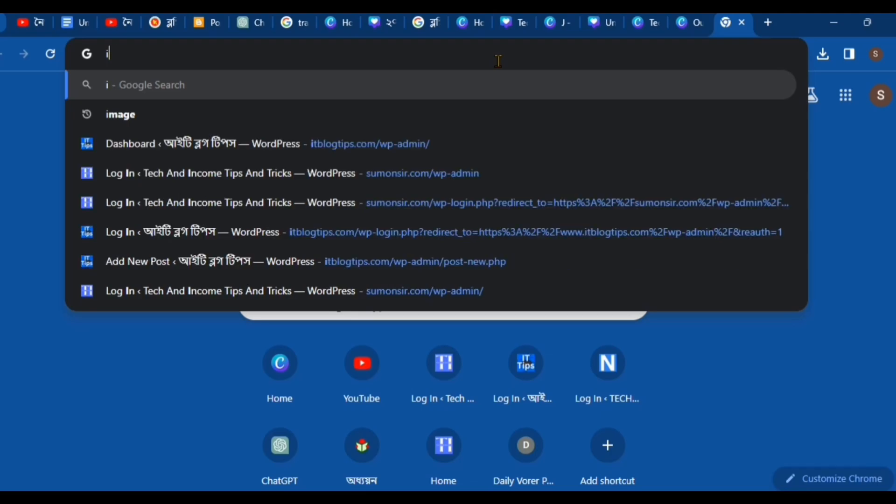
type("m")
key("Return")
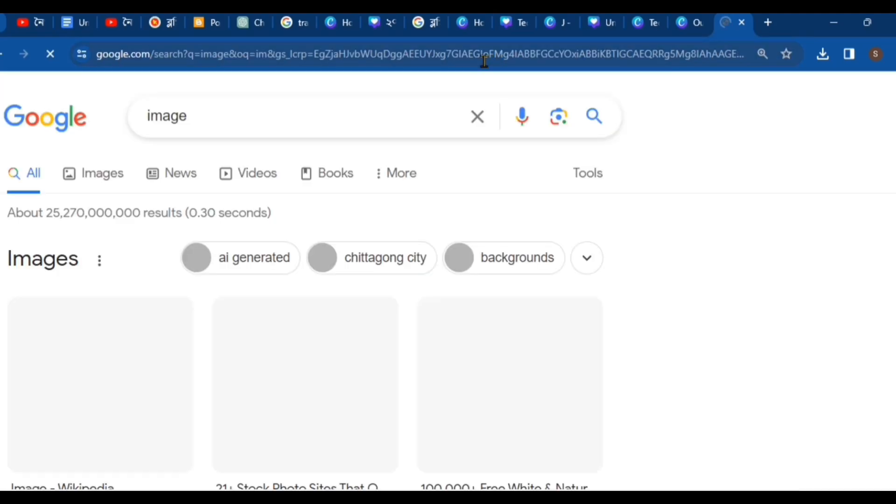
left_click(105, 177)
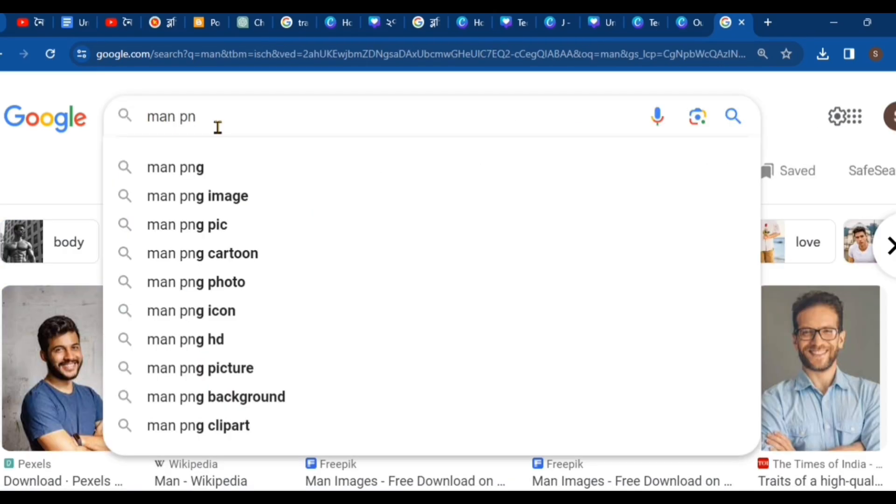
type("g")
key("Return")
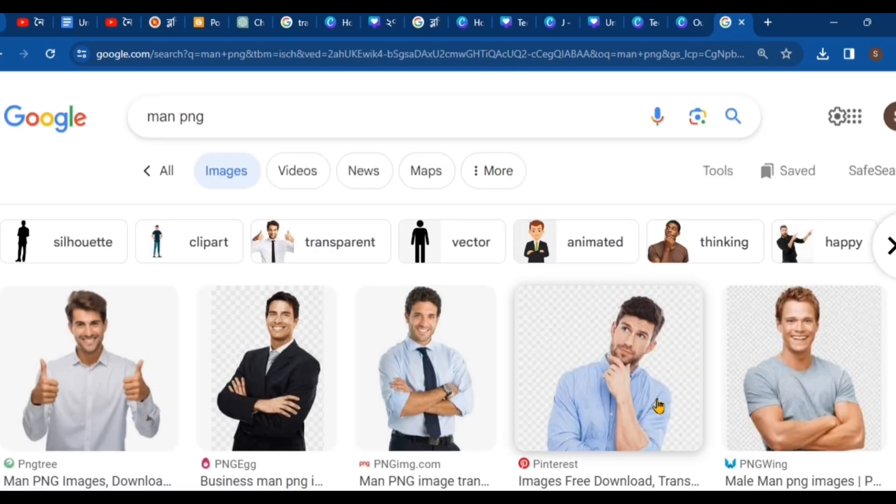
Copy the Pngtree image of the smiling man giving two thumbs up from the image results.
left_click(128, 371)
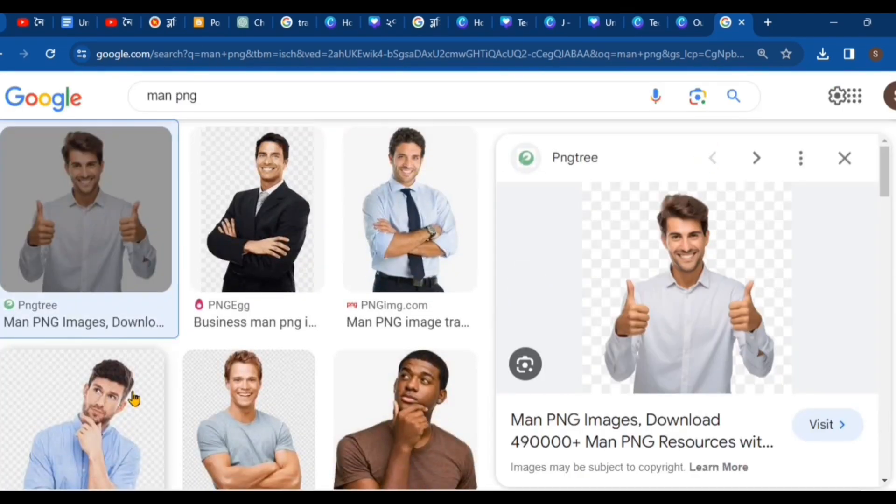
right_click(678, 294)
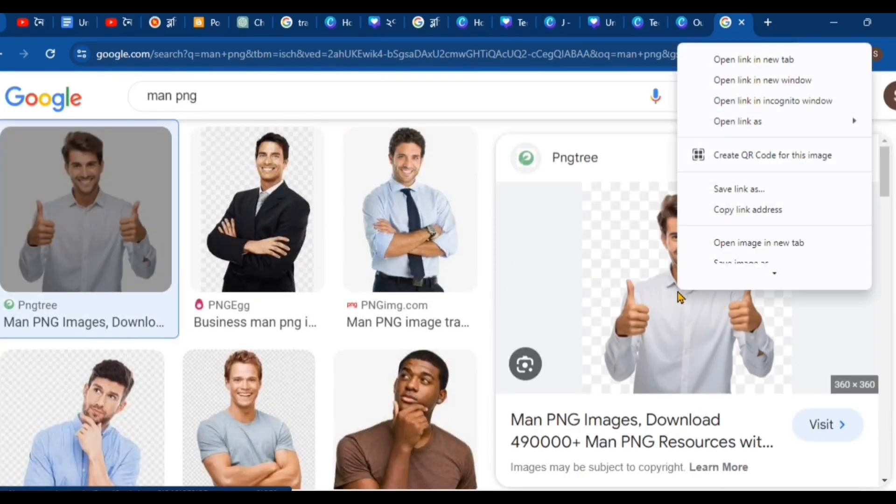
scroll(728, 233, "down", 3)
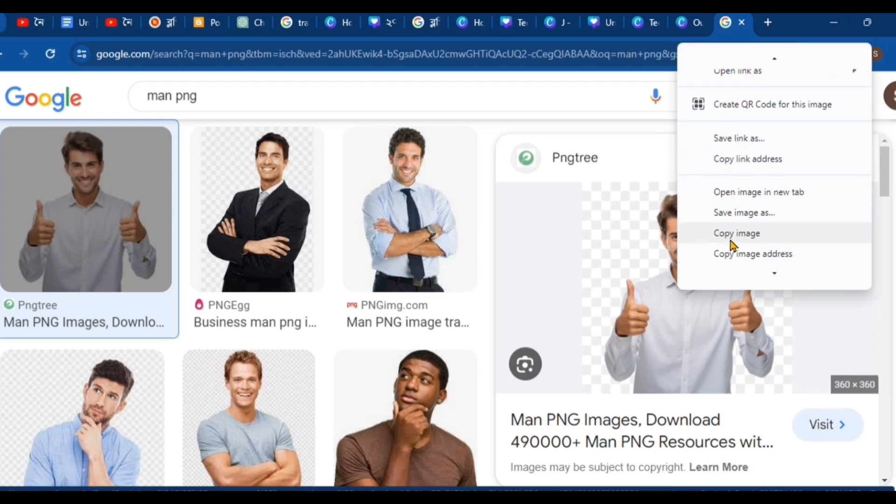
left_click(732, 234)
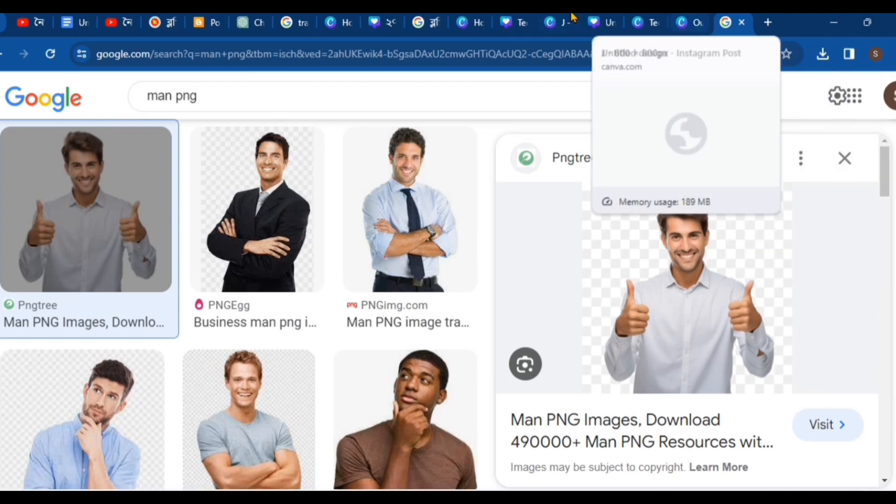
Switch back to the Canva thumbnail design and paste the copied man image onto it.
left_click(549, 23)
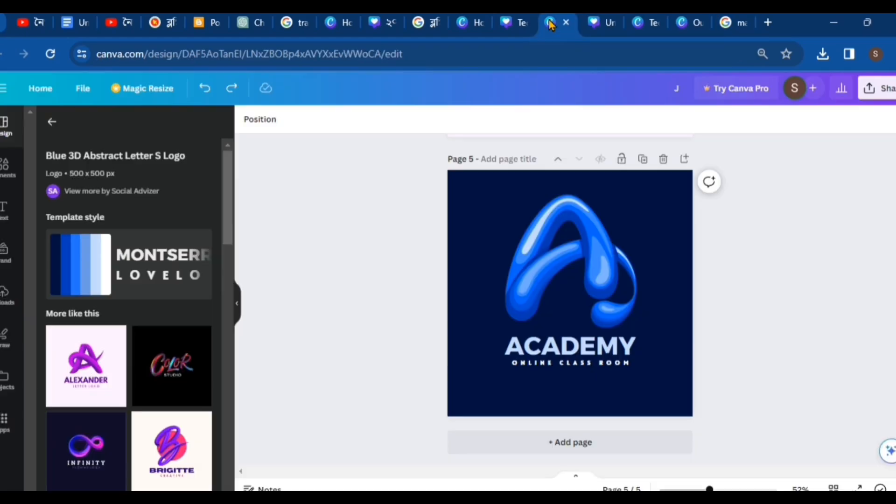
left_click(516, 24)
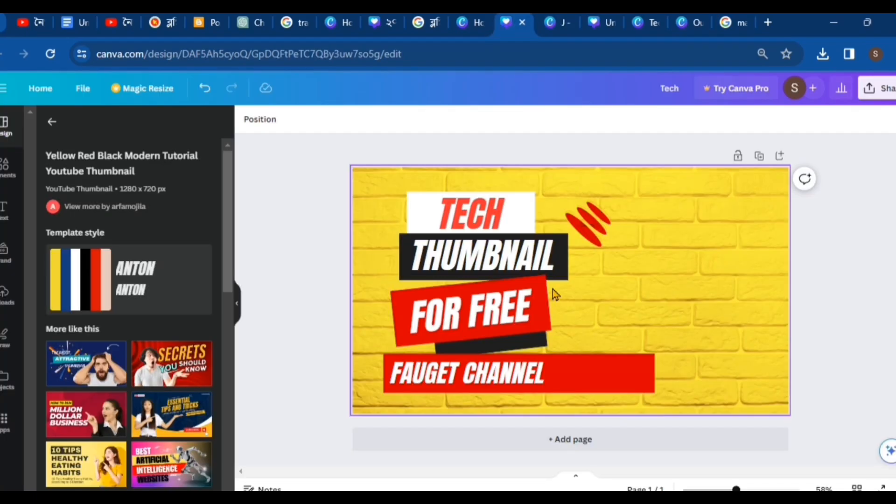
left_click(685, 301)
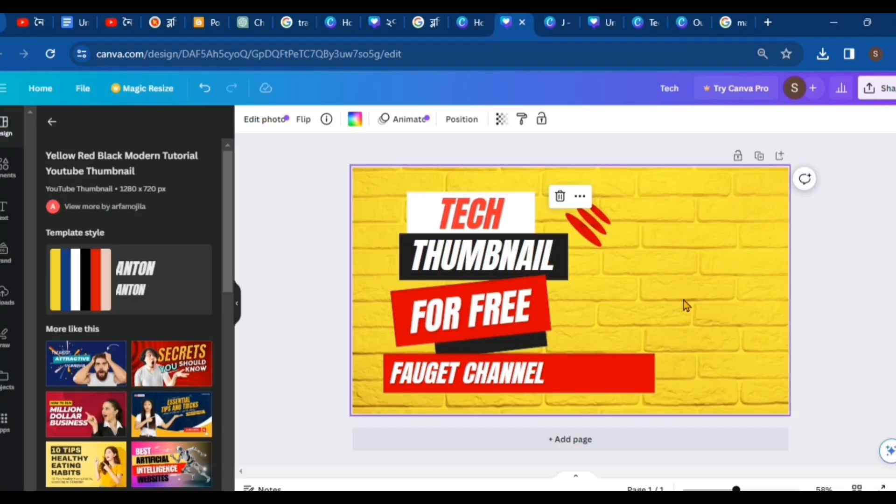
key("ctrl+v")
Enlarge the pasted man image to nearly the thumbnail's full height and place it at the right edge of the yellow brick background.
left_click_drag(622, 296, 745, 282)
left_click_drag(756, 347, 815, 400)
left_click_drag(628, 215, 570, 176)
left_click_drag(703, 244, 686, 237)
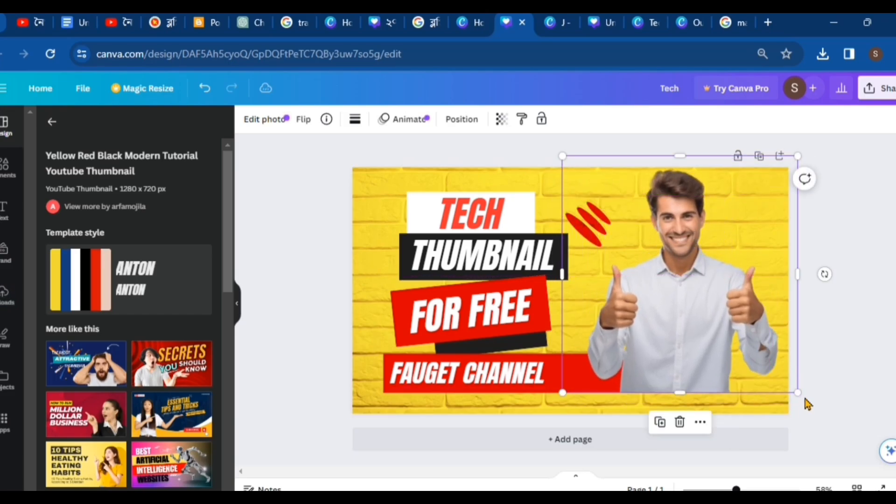
left_click_drag(801, 394, 784, 380)
left_click_drag(693, 310, 715, 323)
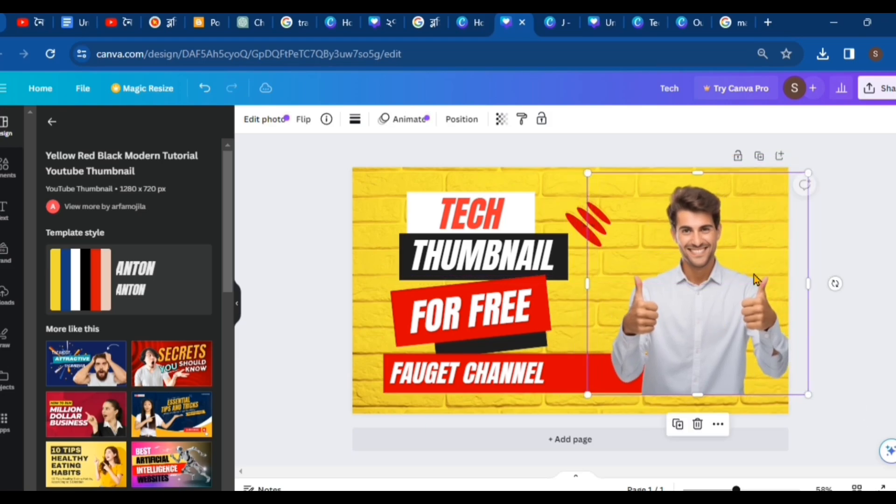
left_click(864, 214)
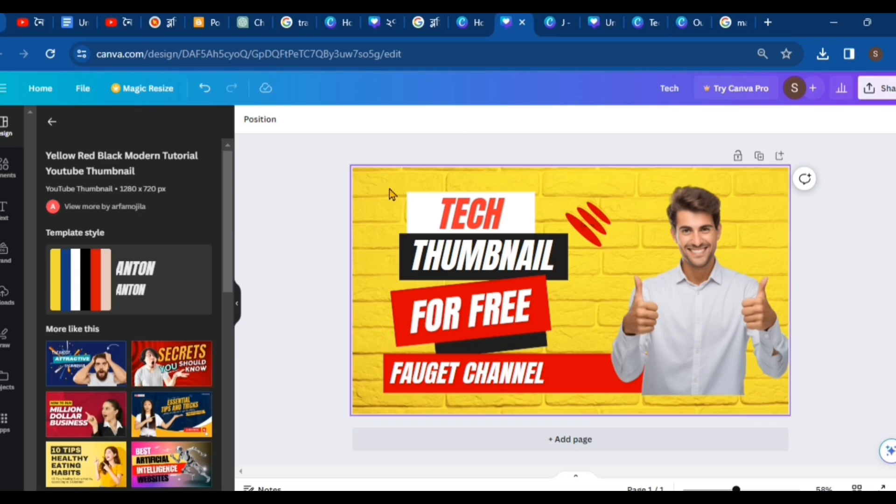
Try a grey photo color and a blue-green gradient as the thumbnail background, and undo the background changes.
left_click(366, 183)
left_click(356, 122)
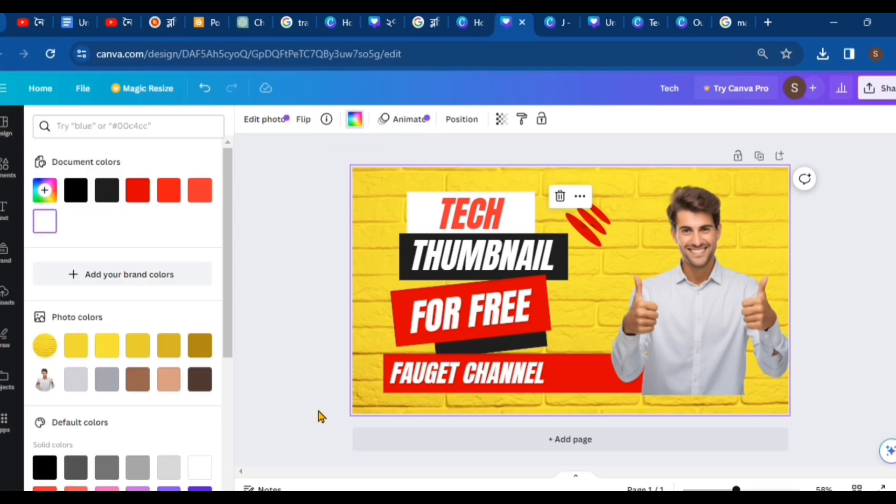
left_click(102, 380)
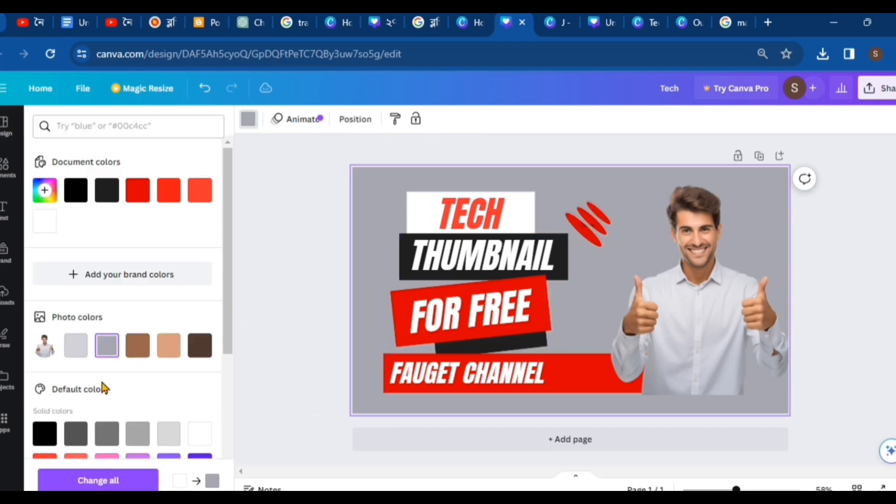
scroll(104, 418, "down", 5)
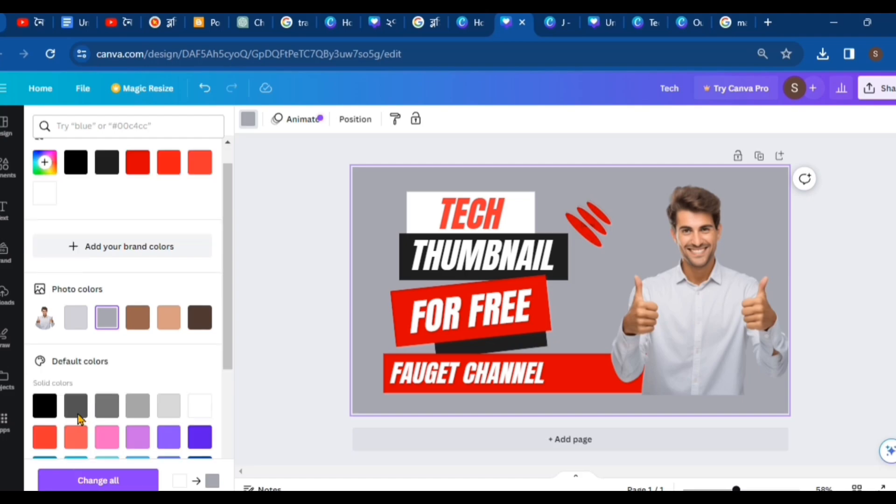
left_click(78, 406)
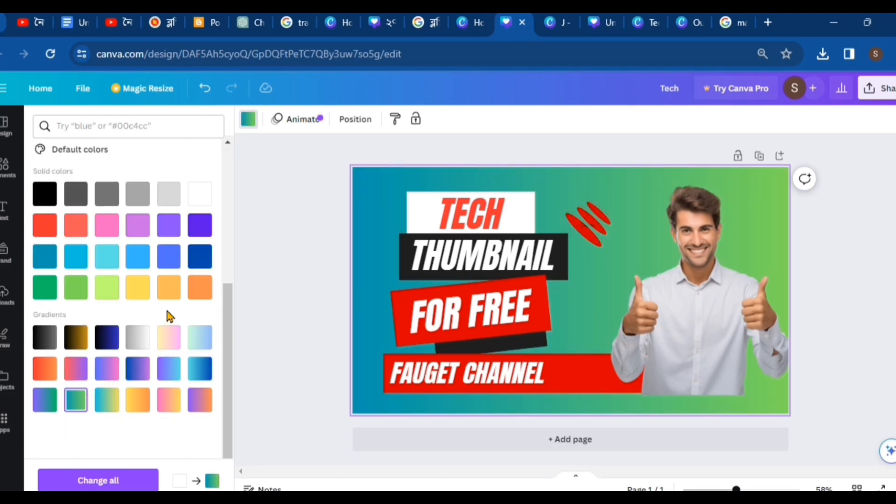
key("ctrl+z")
key("ctrl+z")
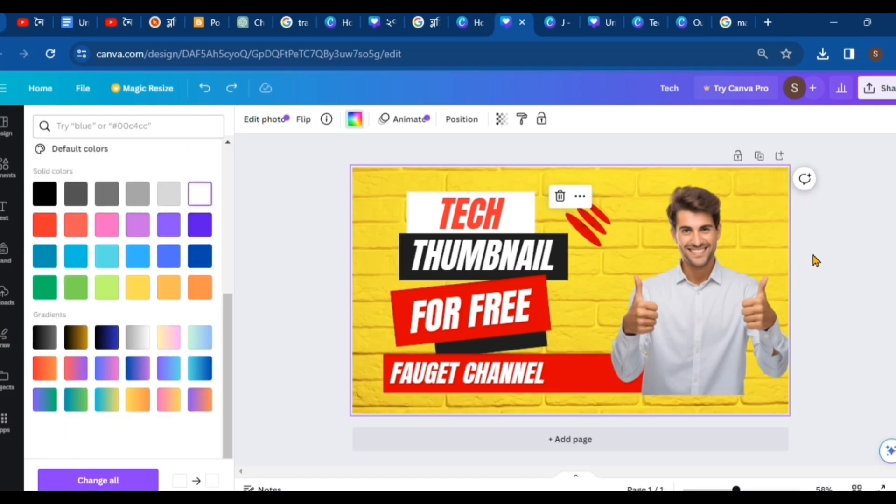
left_click(777, 229)
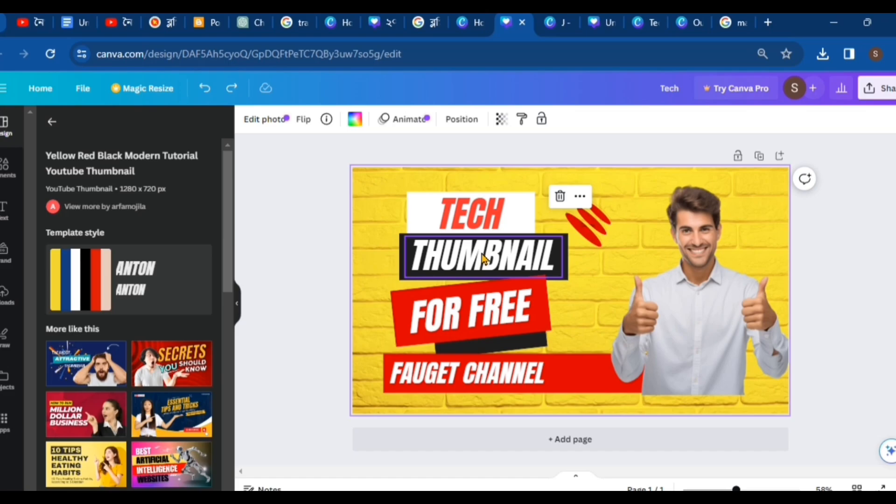
left_click(470, 315)
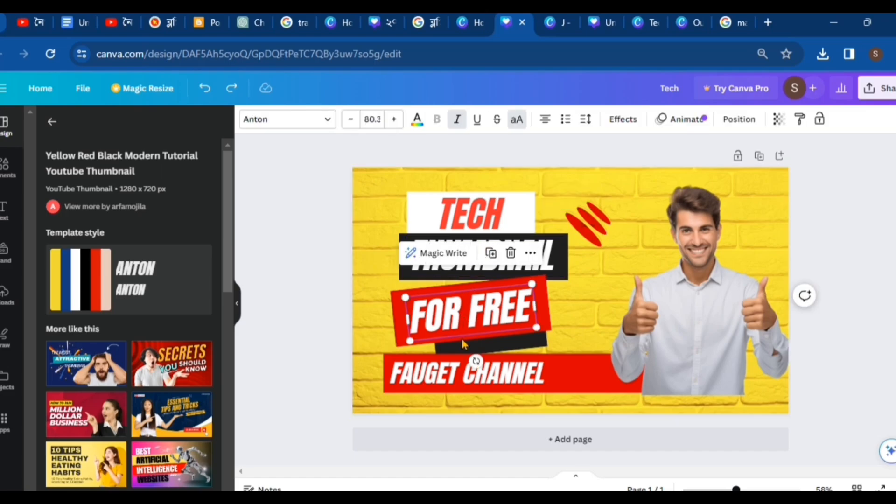
left_click(665, 229)
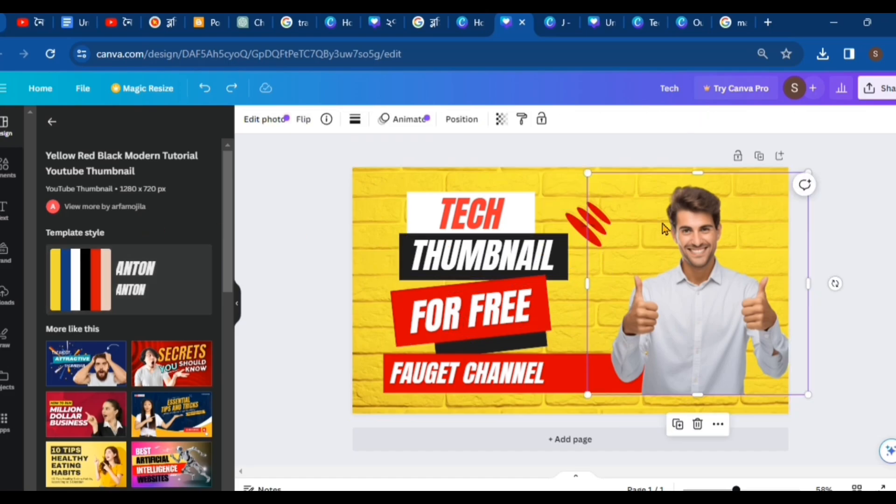
Add the recently used rounded square, flatten it into a short rounded bar and place it between FOR FREE and the man.
left_click(3, 178)
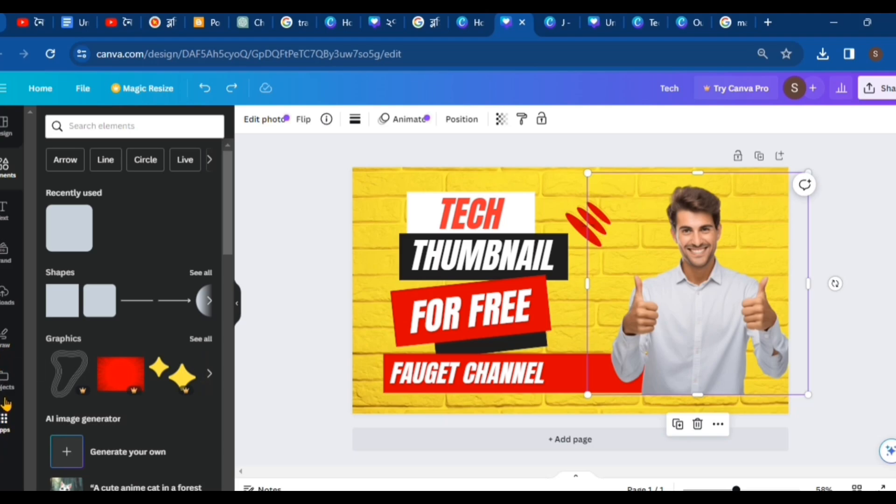
left_click(74, 245)
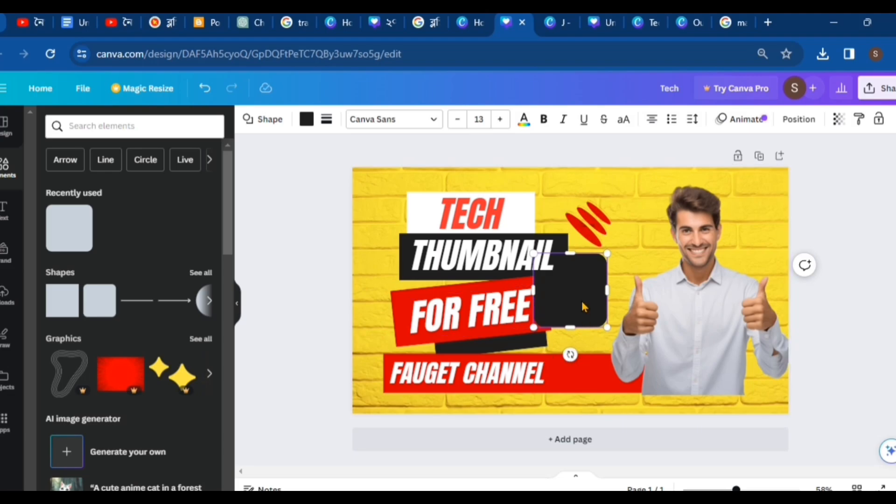
left_click_drag(584, 303, 660, 341)
left_click_drag(653, 299, 650, 328)
left_click_drag(651, 362, 596, 325)
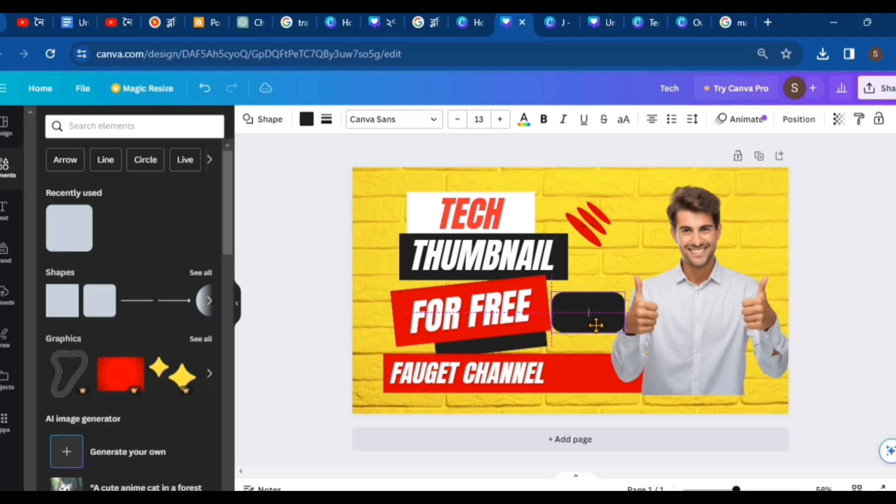
Add a subheading reading "2024" and center it on the black rounded bar.
left_click(10, 212)
left_click(104, 309)
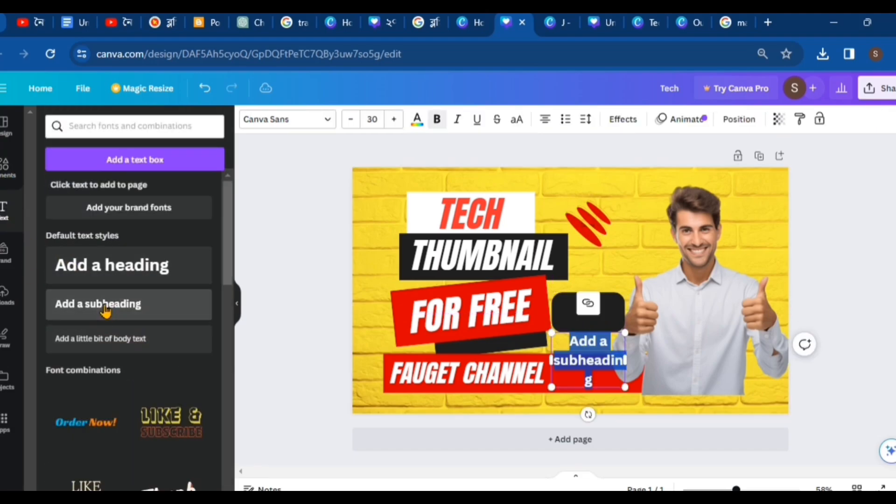
type("2024")
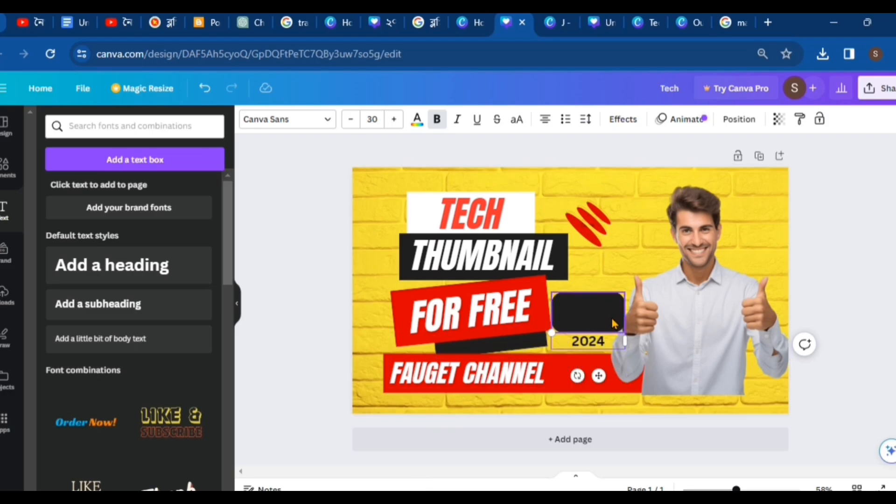
left_click(595, 350)
left_click(578, 350)
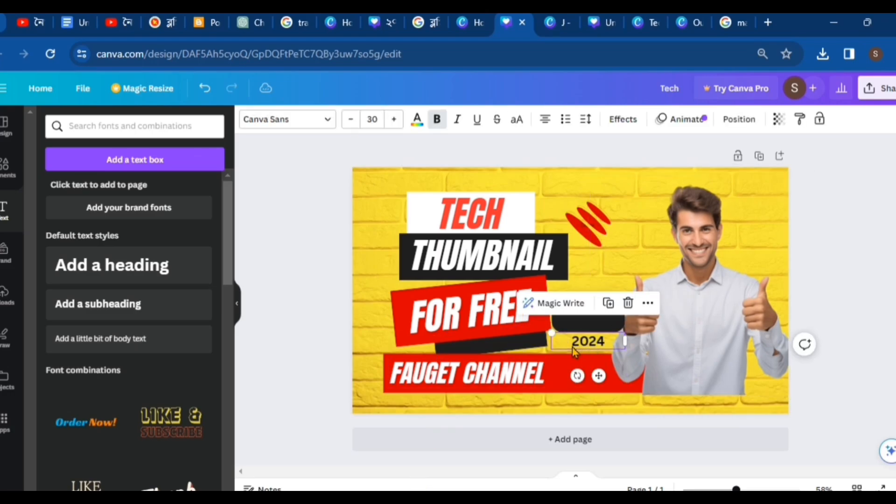
left_click_drag(579, 351, 570, 315)
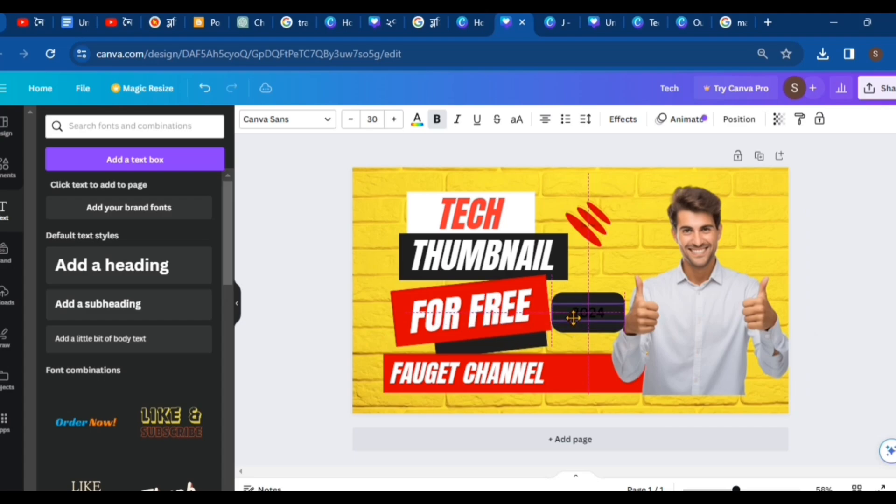
Try red on the 2024 text and settle on white from the document colors.
left_click(419, 122)
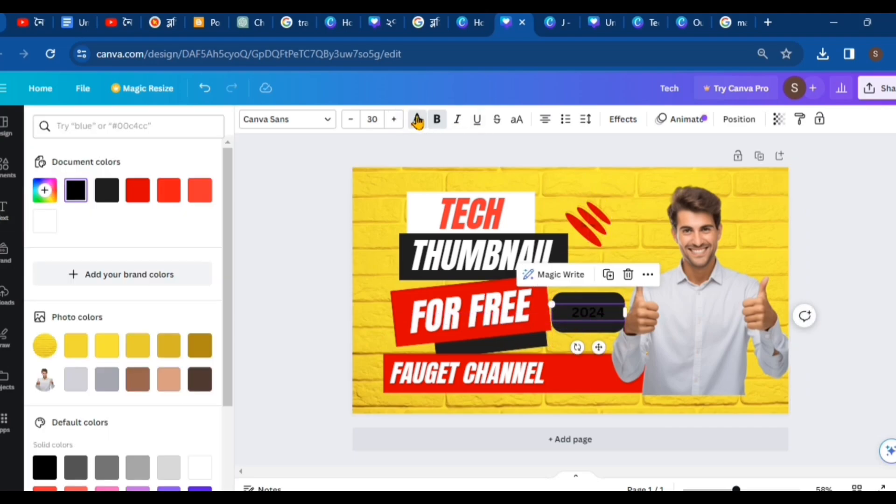
left_click(177, 196)
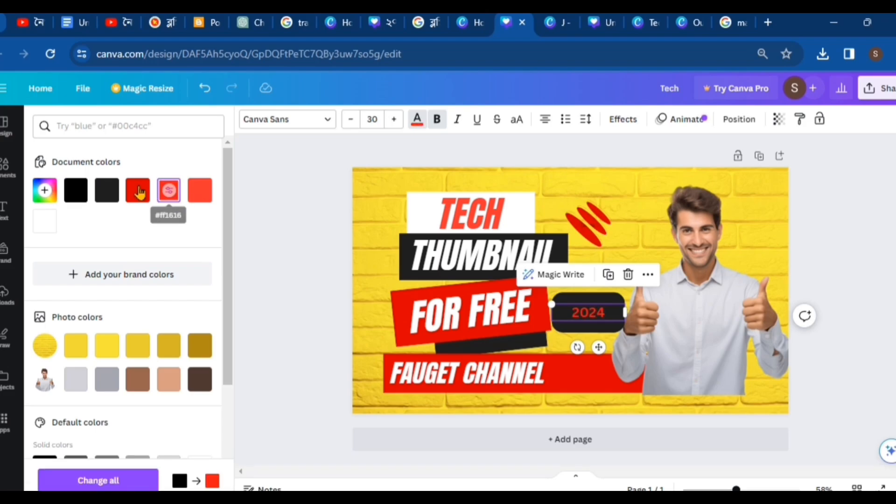
left_click(43, 222)
Increase the font size of the 2024 text to 45.
left_click(394, 123)
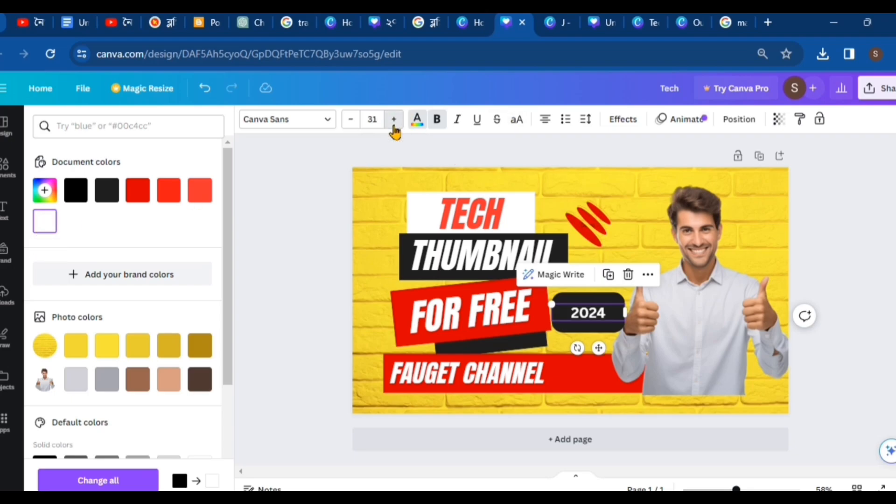
left_click(393, 122)
left_click(394, 123)
left_click(393, 124)
left_click(394, 123)
left_click(393, 123)
left_click(394, 123)
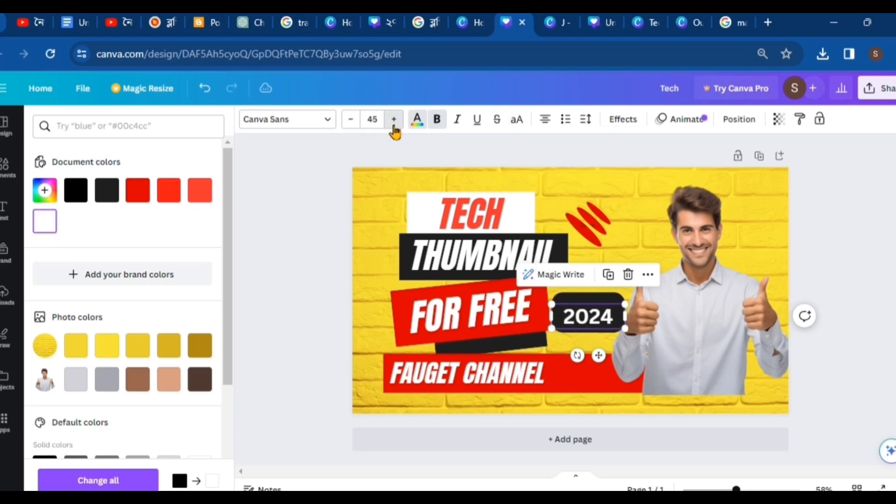
Increase the 2024 text's font size to 63 and recenter it on the black rounded bar.
left_click(394, 122)
left_click(393, 122)
left_click(394, 122)
left_click(394, 122)
left_click(393, 122)
left_click(394, 123)
left_click(394, 122)
left_click(393, 122)
left_click(394, 123)
left_click(393, 122)
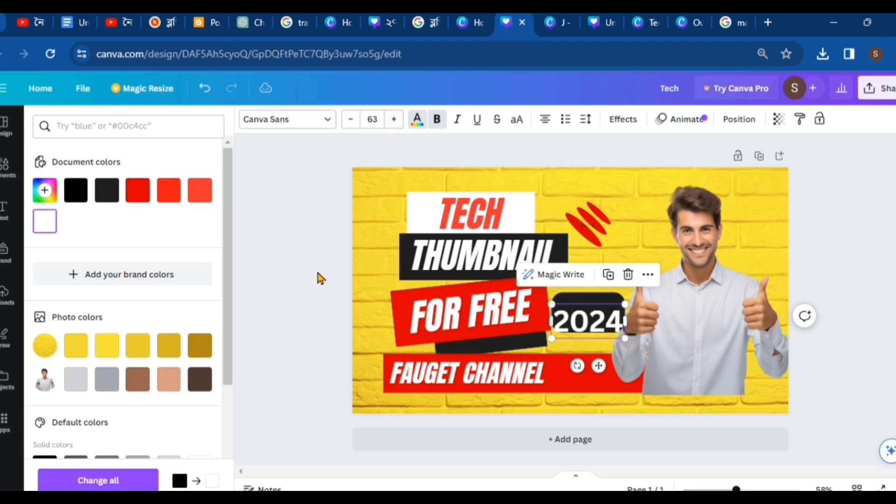
mouse_move(599, 326)
left_mouse_down()
mouse_move(610, 333)
mouse_move(599, 317)
left_mouse_up()
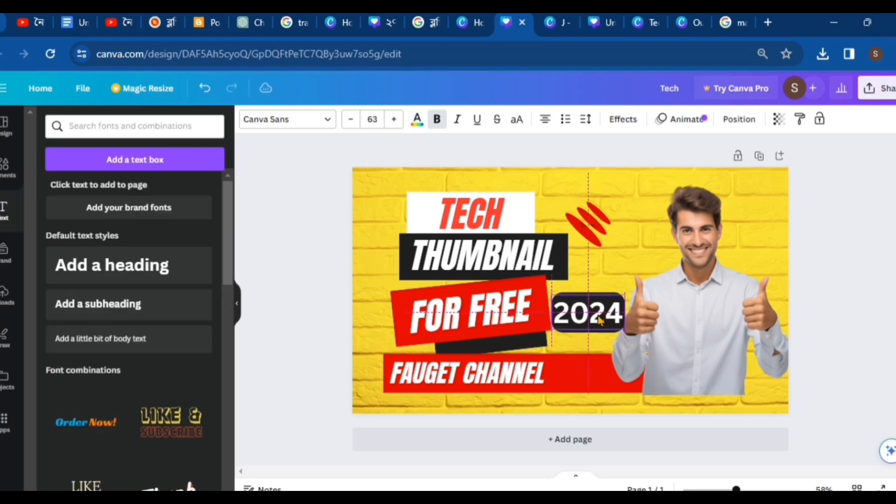
left_click(872, 264)
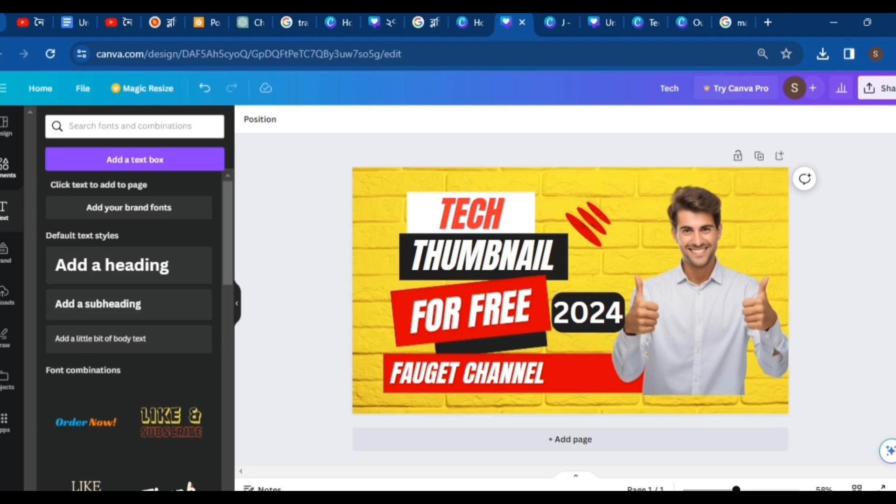
Add a second page and apply the red "Secrets You Should Know" thumbnail template to it.
left_click(3, 211)
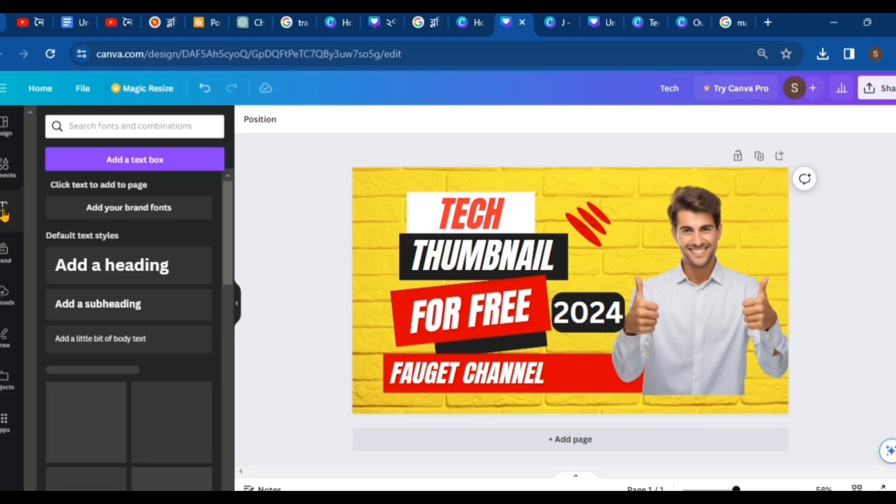
left_click(4, 167)
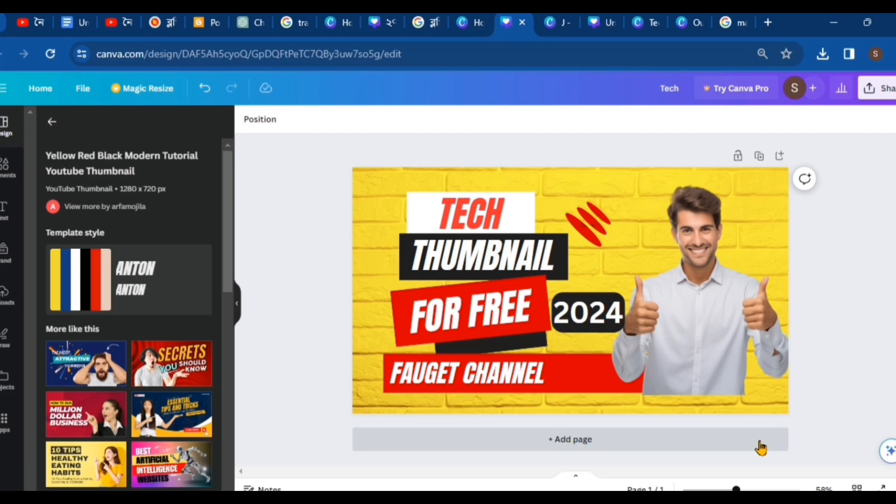
left_click(568, 440)
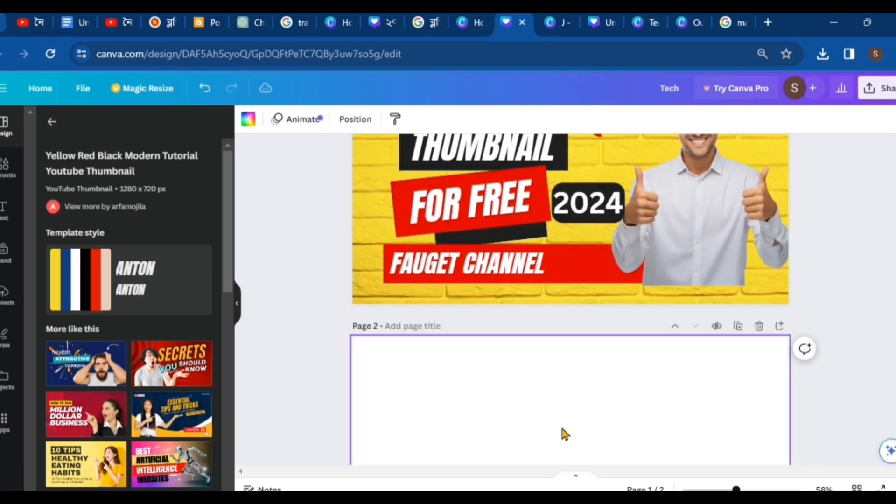
left_click(169, 378)
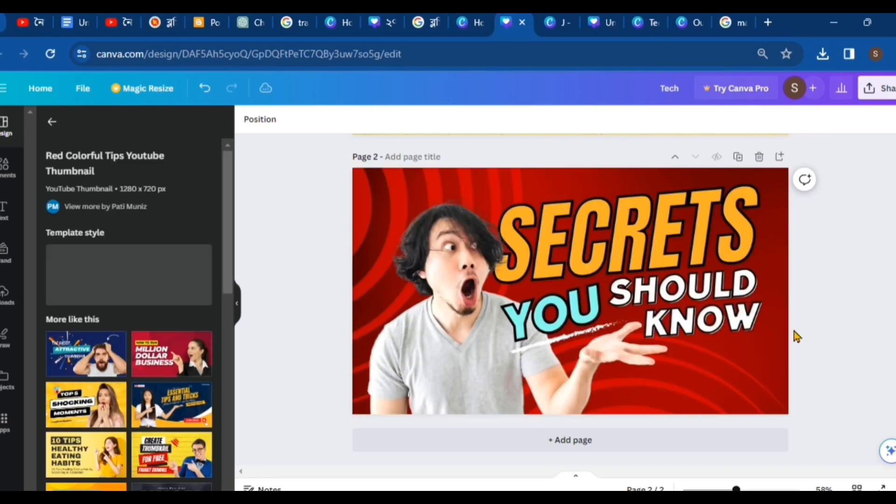
left_click(707, 387)
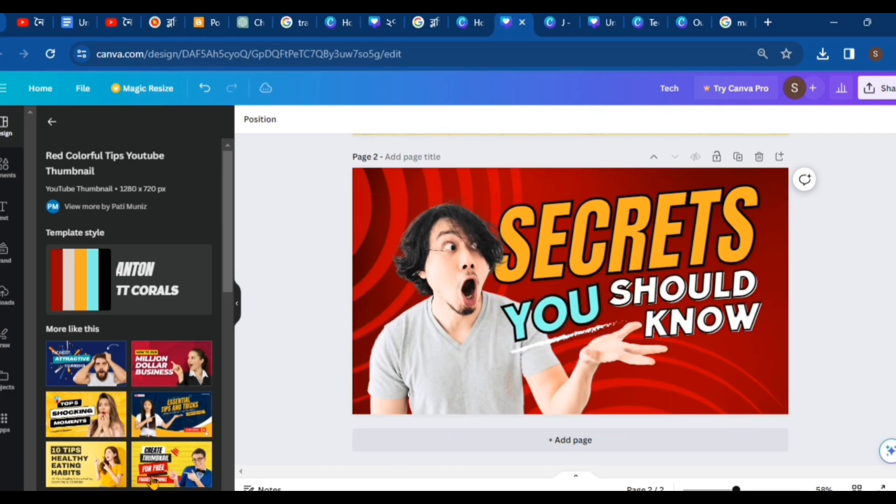
Add a third page and apply the purple "This Video Got 1M Views in 2 Weeks!" template to it.
scroll(117, 450, "down", 5)
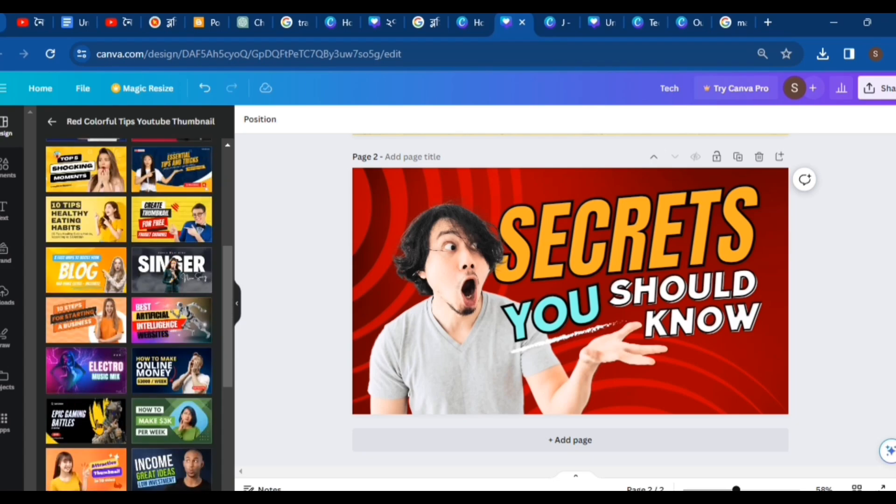
scroll(119, 404, "down", 5)
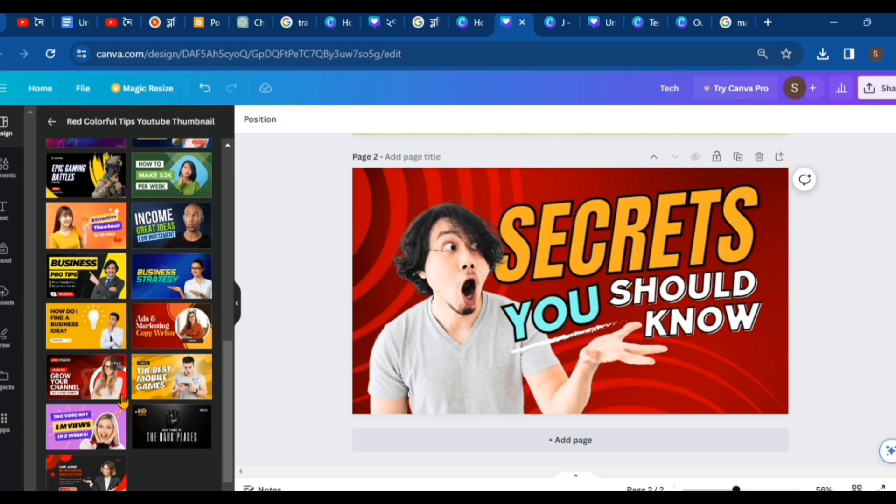
left_click(578, 446)
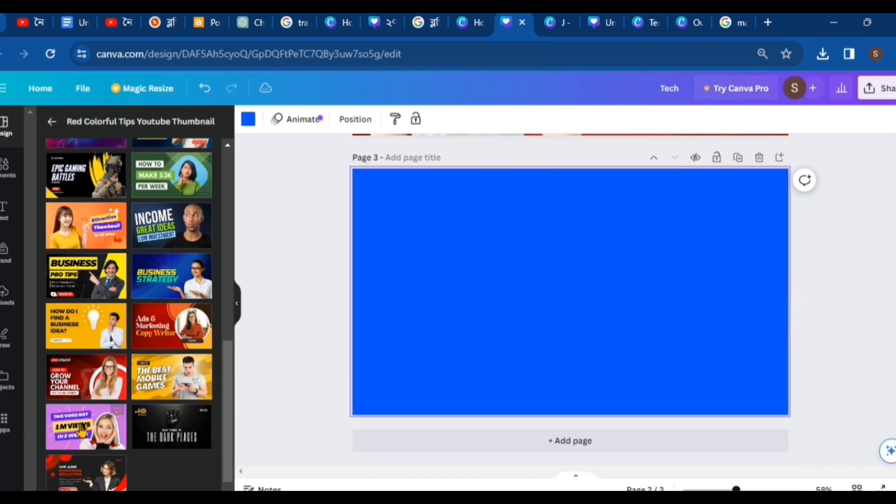
left_click(82, 429)
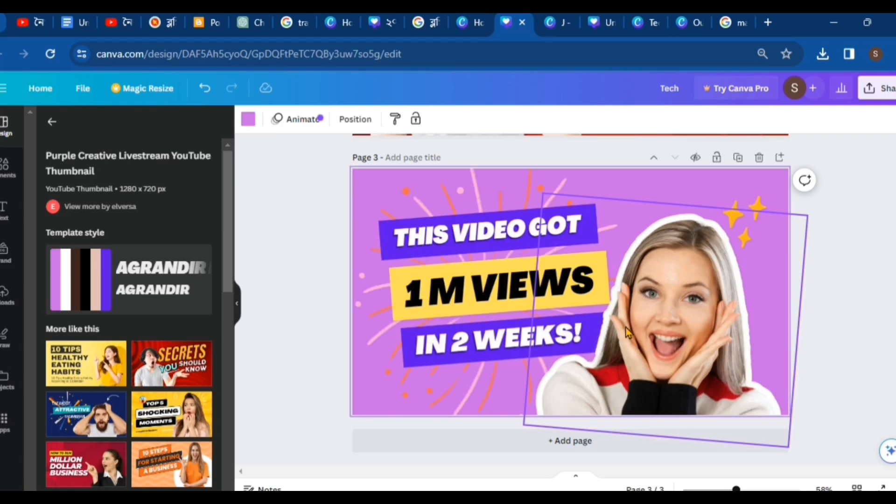
left_click(302, 294)
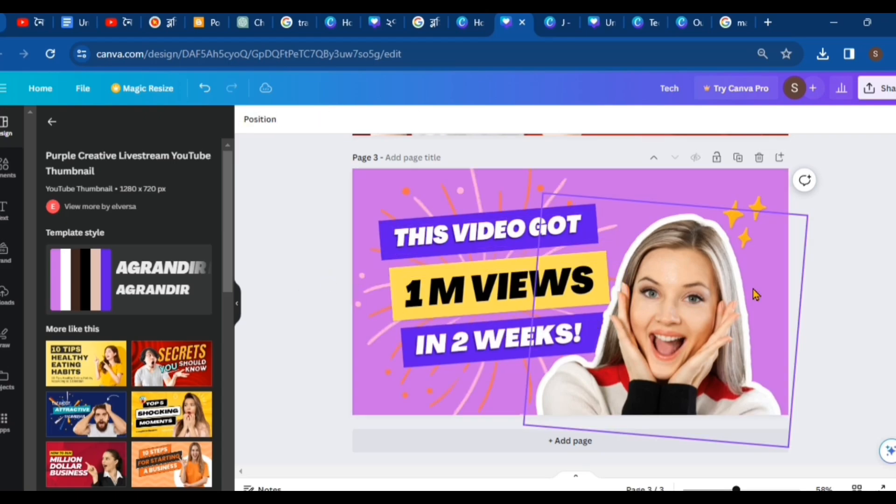
Shift the woman's cutout on page 3 slightly away from the headline text and fine-tune its position.
left_click_drag(673, 307, 687, 291)
left_click(306, 379)
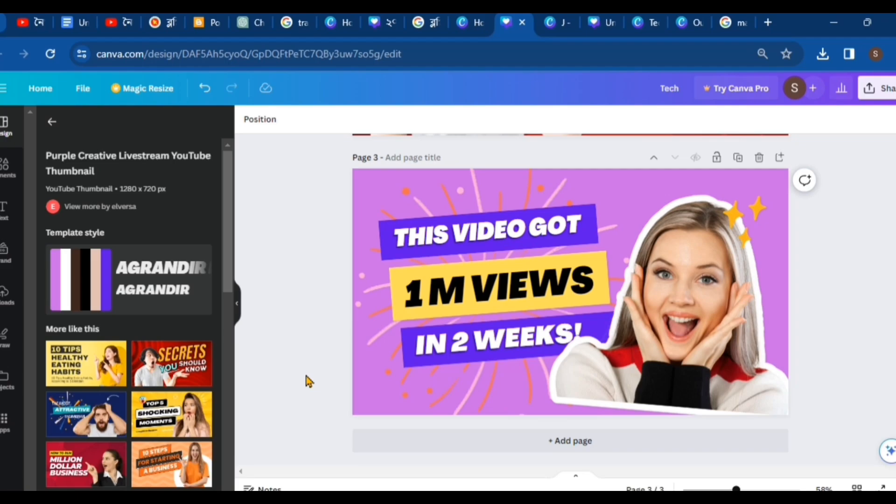
left_click_drag(669, 296, 652, 306)
left_click(257, 329)
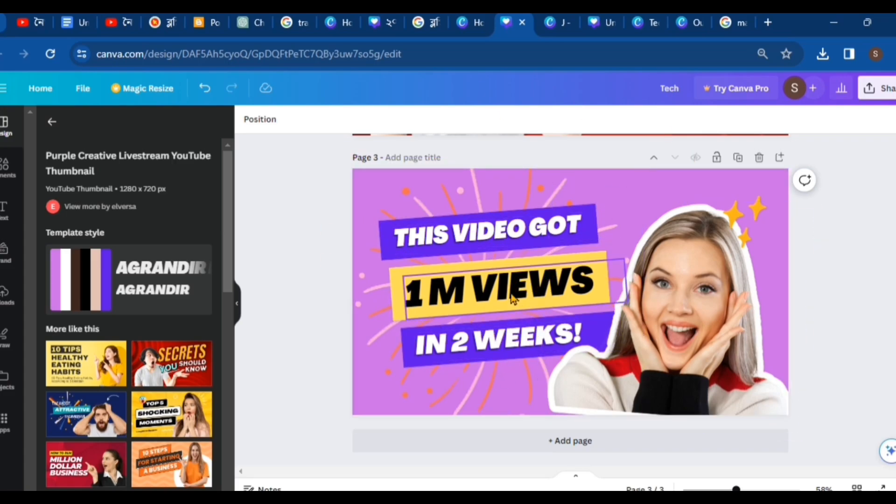
Open the design's download settings, review the available file types and choose PNG.
left_click(890, 92)
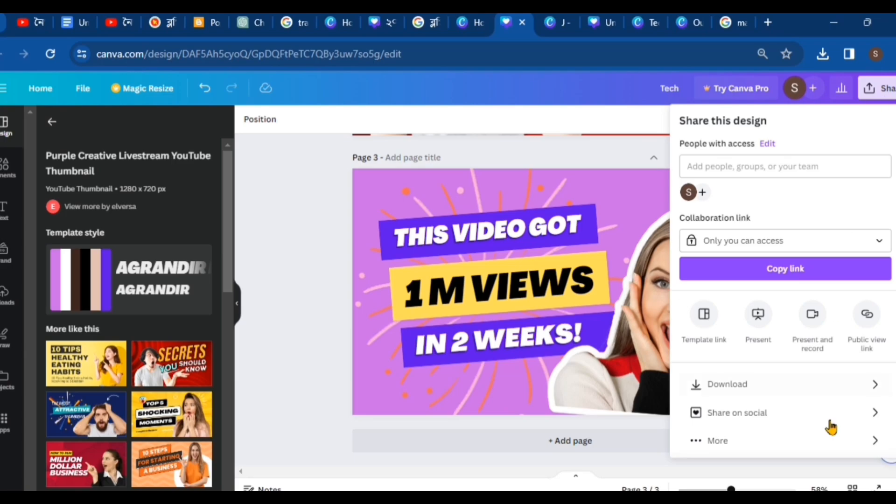
left_click(727, 391)
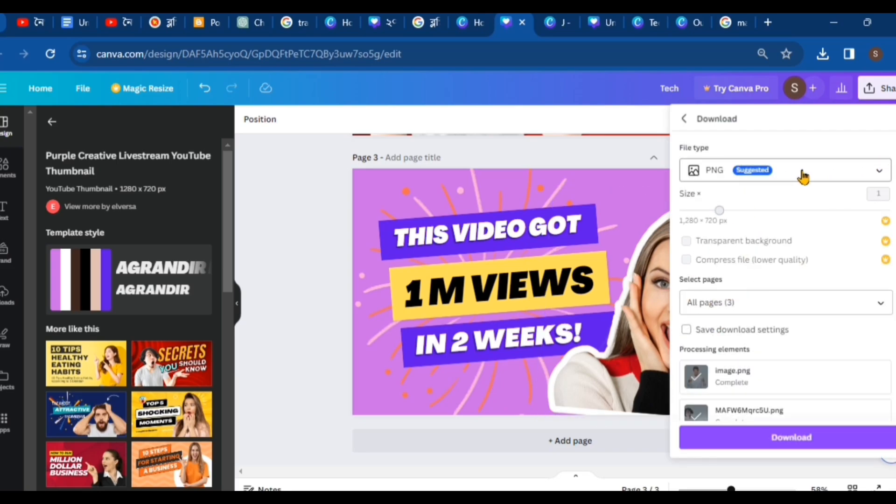
left_click(840, 173)
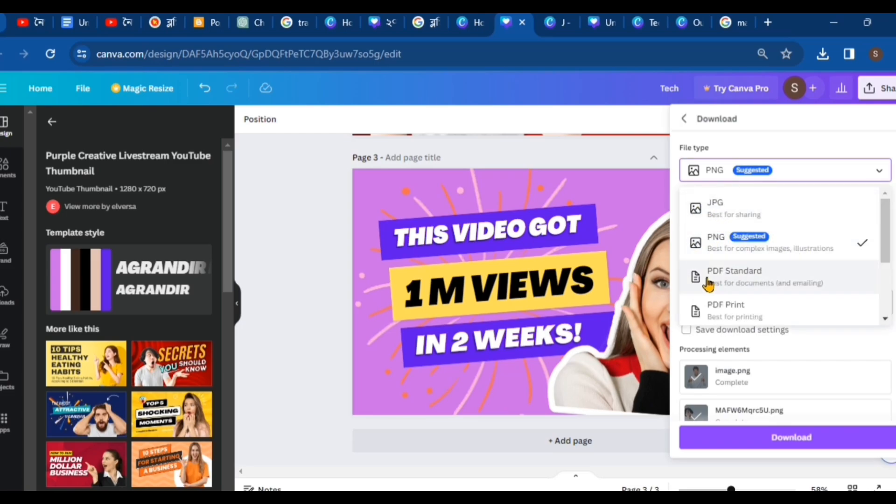
scroll(761, 308, "down", 1)
scroll(761, 309, "down", 2)
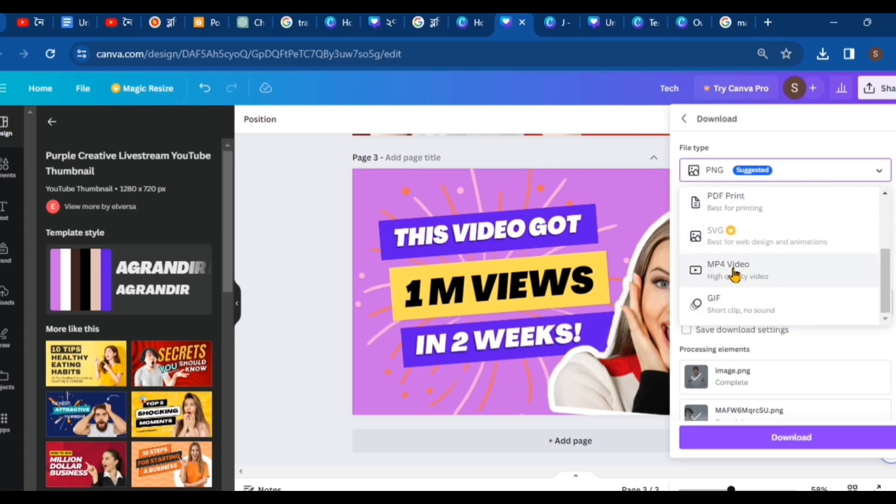
scroll(747, 299, "up", 3)
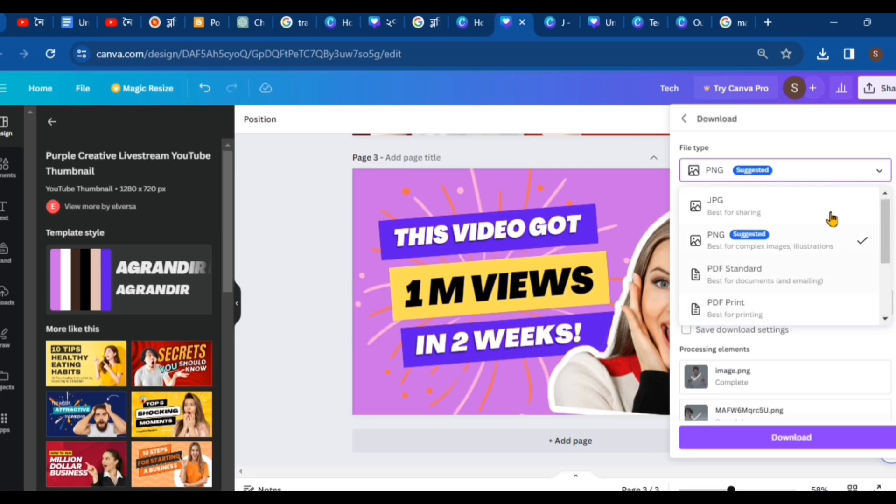
left_click(780, 250)
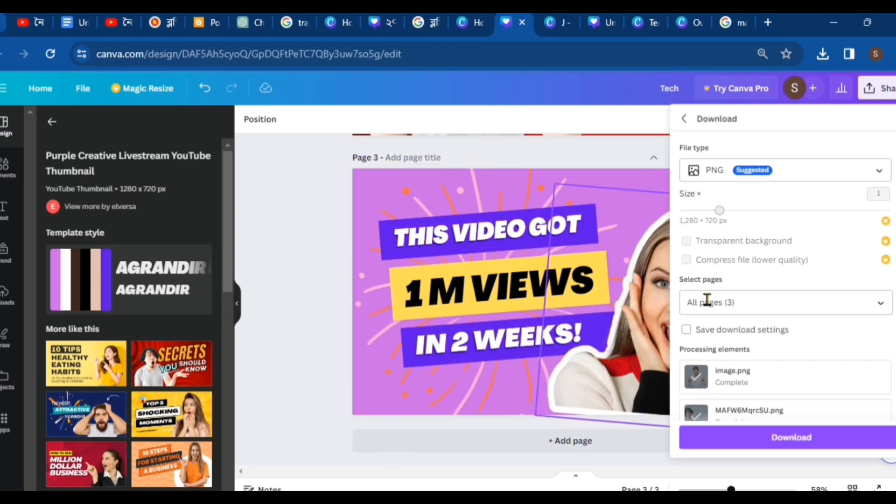
Limit the download to page 1 only and try to download it as PNG.
left_click(775, 304)
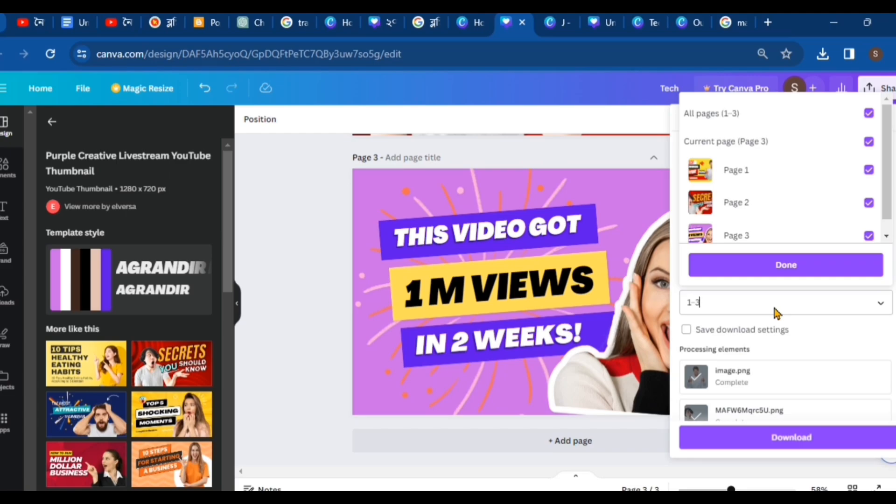
key("BackSpace")
key("BackSpace")
key("BackSpace")
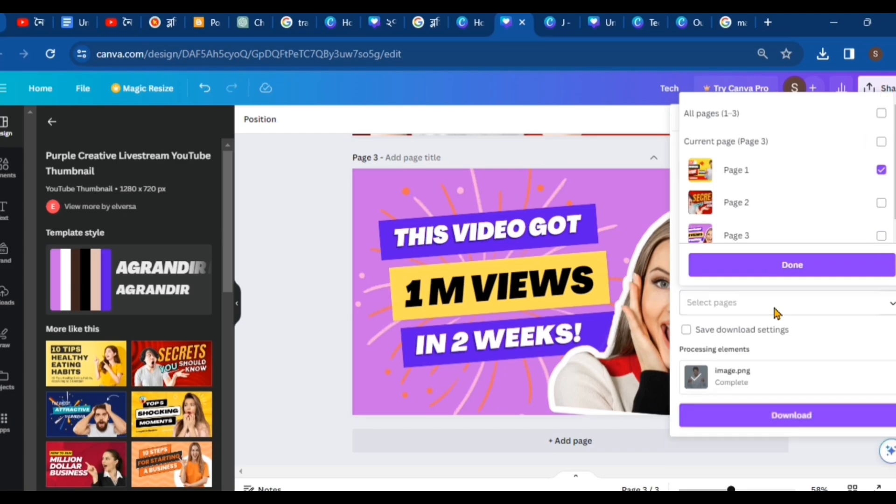
type("1")
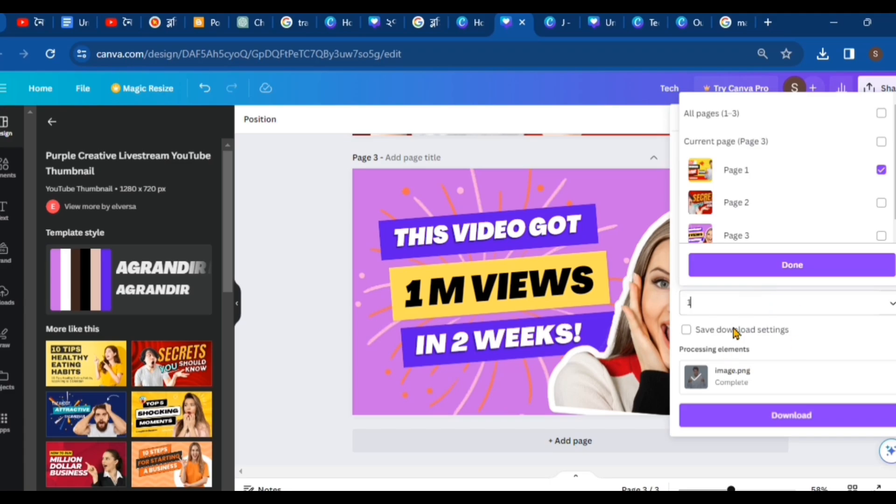
left_click(786, 275)
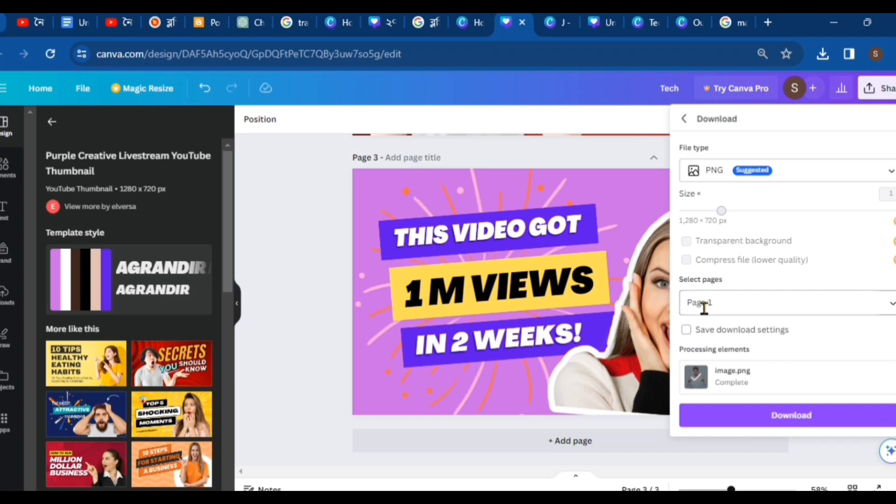
left_click(793, 417)
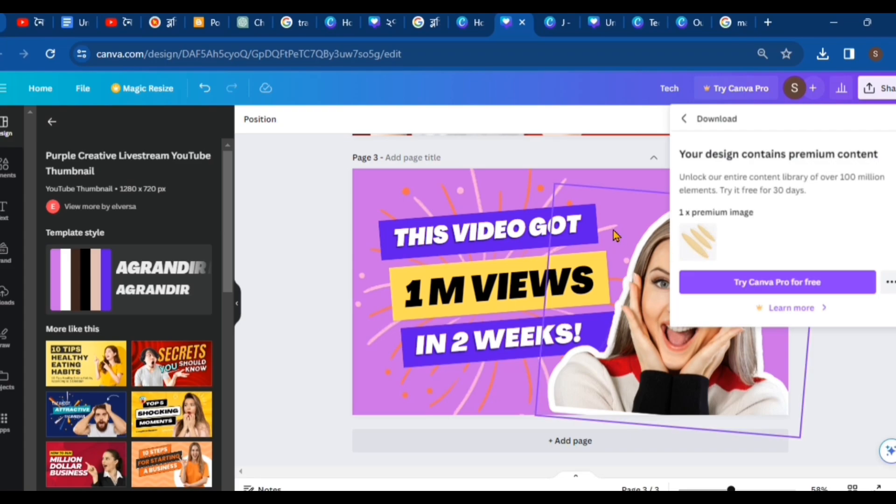
left_click(615, 159)
Delete the premium red brush-stroke graphic beside the headline on page 1.
scroll(597, 227, "up", 10)
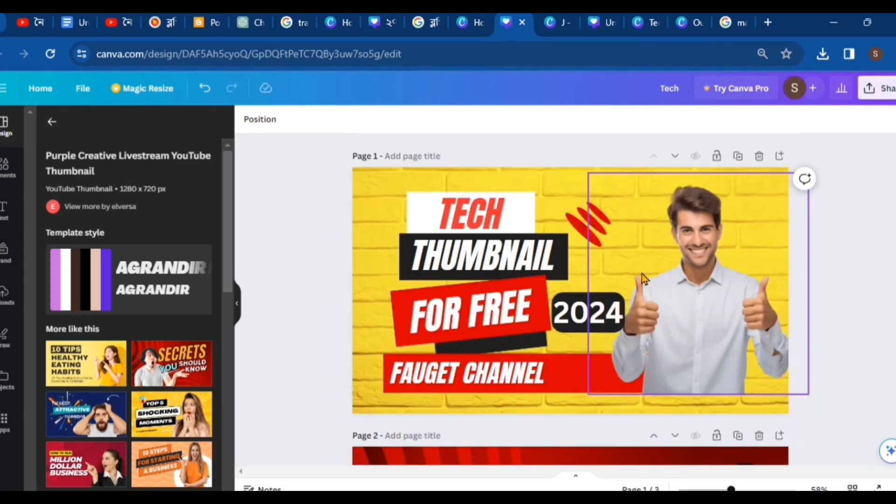
left_click(584, 224)
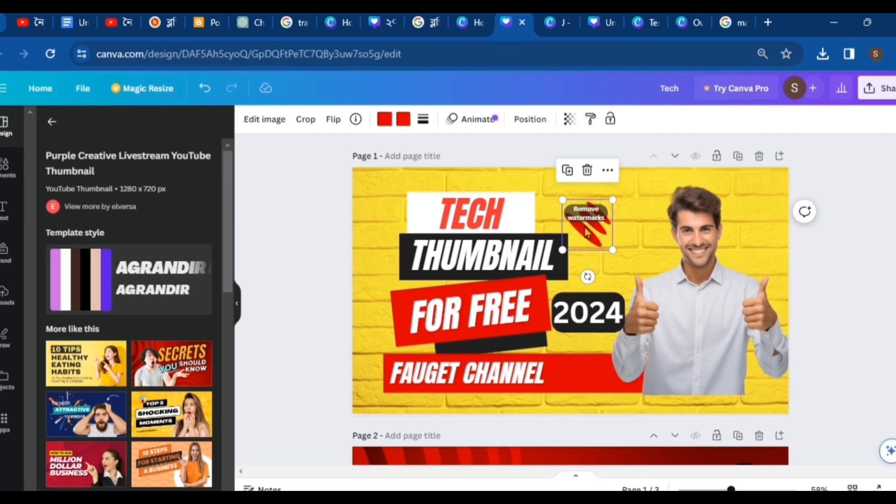
key("Delete")
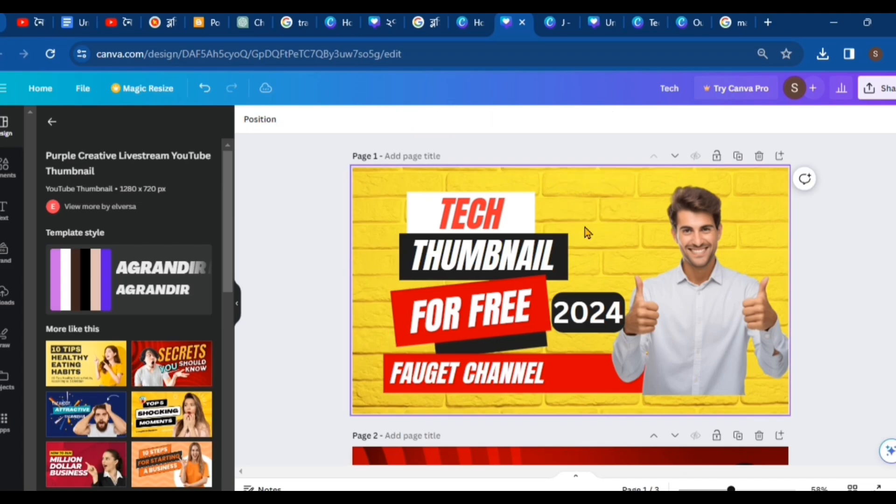
Download only page 1 of the design as a PNG and close the share panel.
left_click(878, 88)
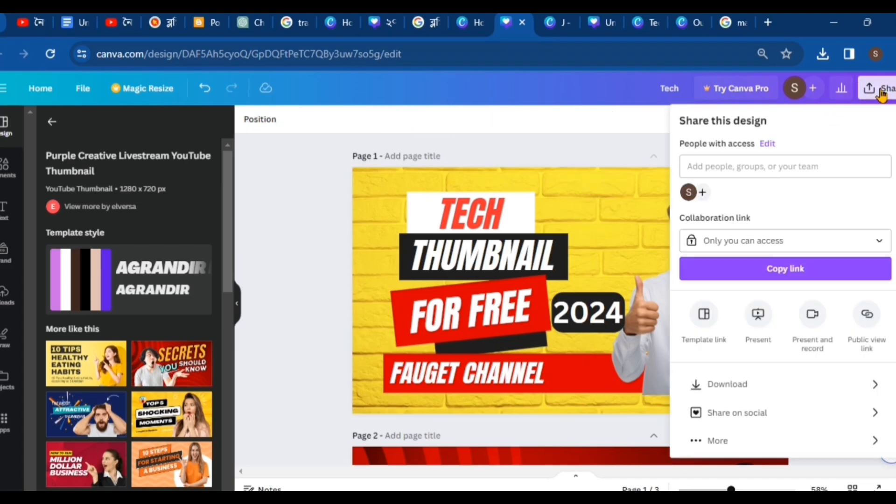
left_click(733, 384)
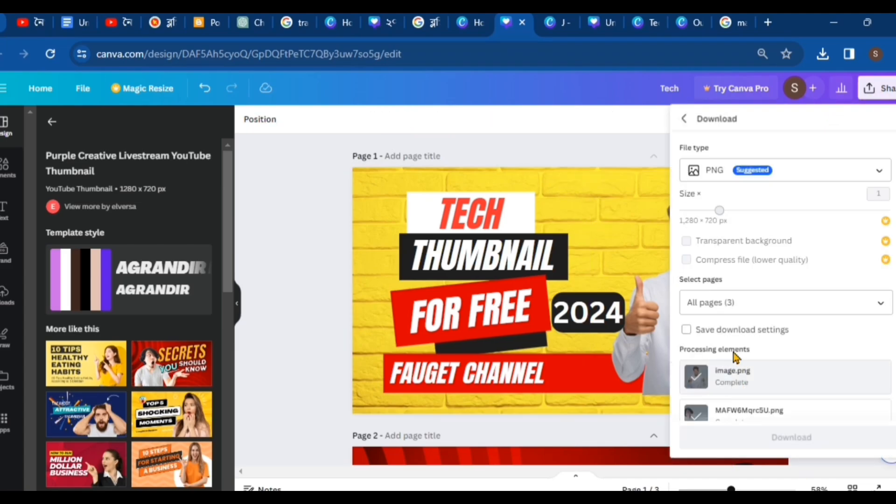
left_click(742, 302)
key("BackSpace")
key("BackSpace")
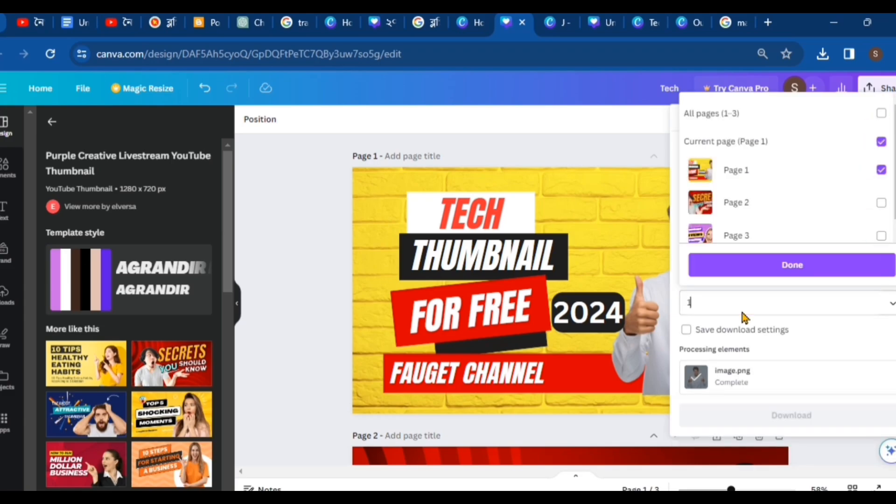
left_click(796, 264)
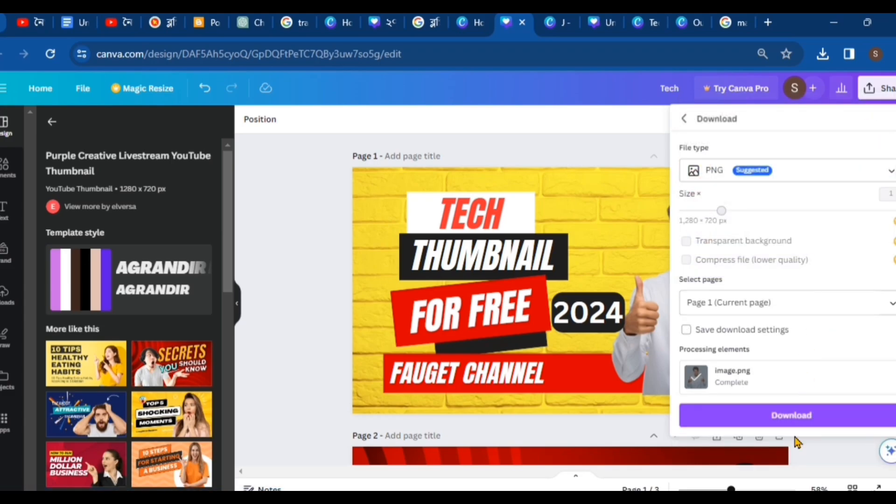
left_click(796, 420)
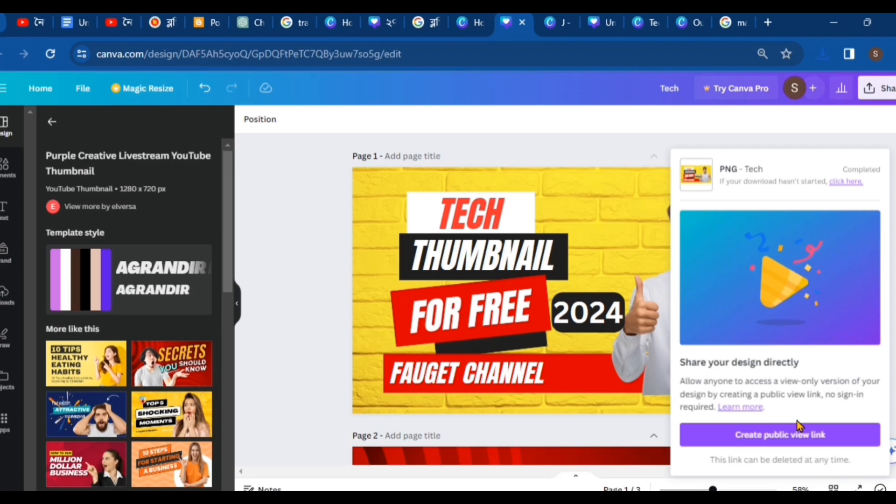
left_click(302, 326)
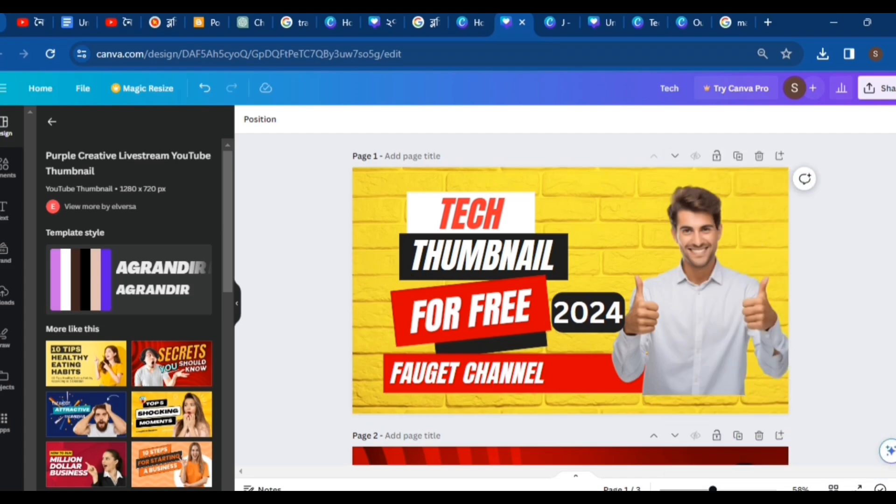